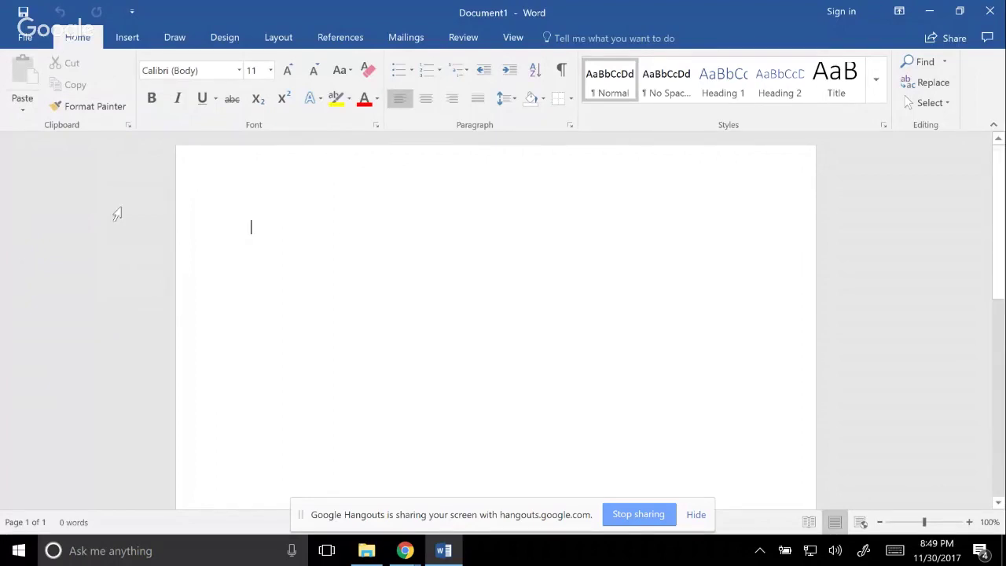
Save the blank document in the Documents folder under the file name Manage Resources Video
click(22, 41)
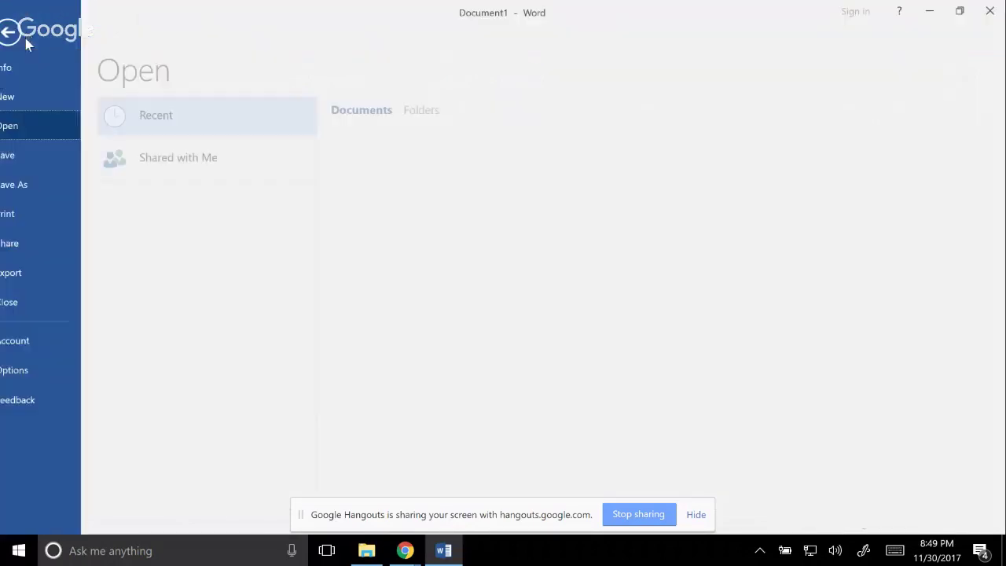
click(26, 185)
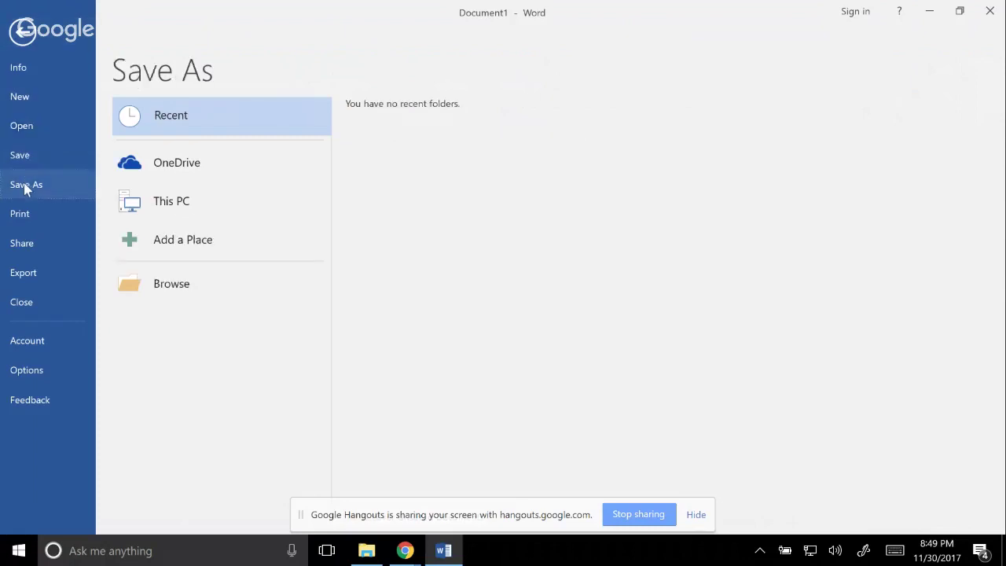
click(171, 294)
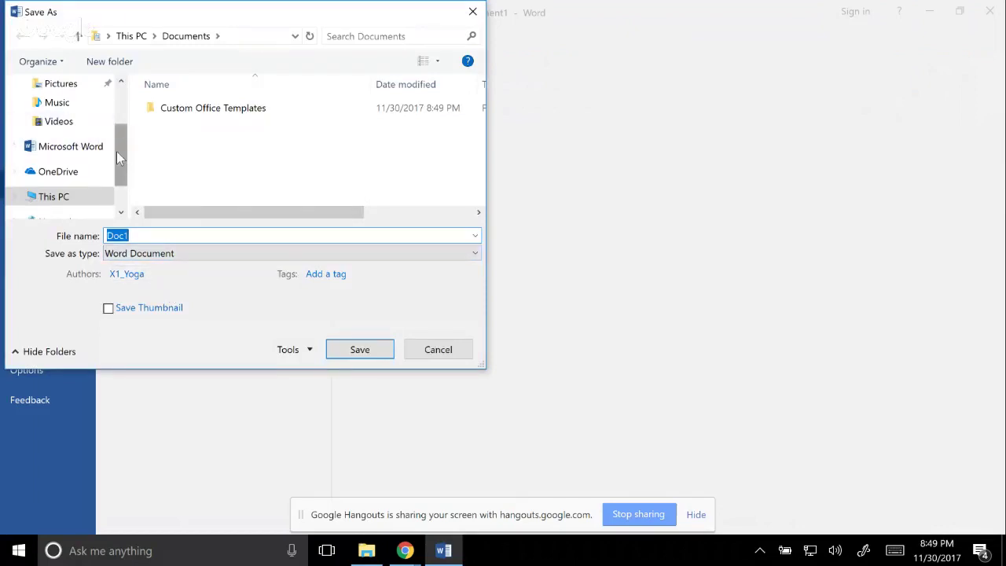
drag(116, 151, 121, 113)
click(68, 158)
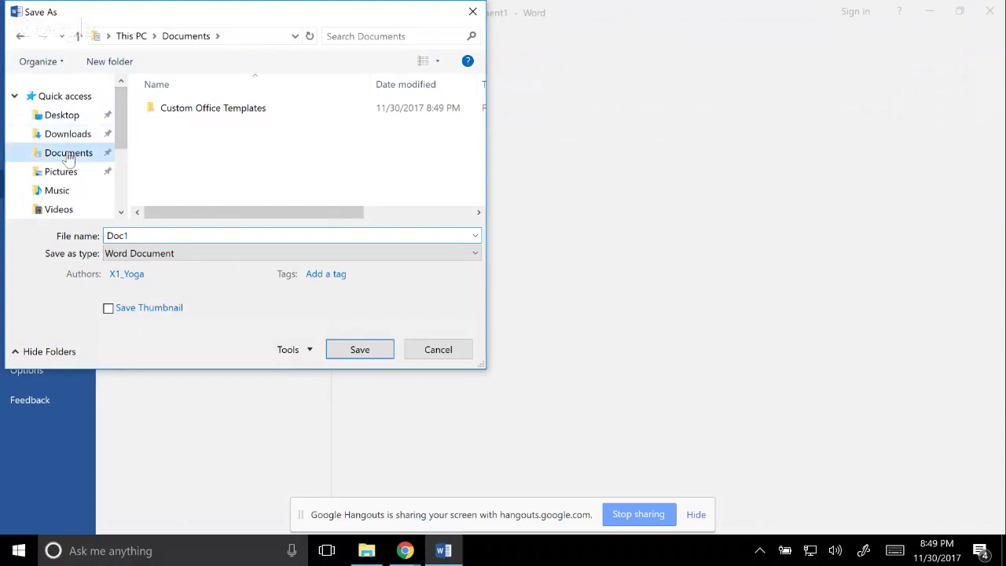
double_click(142, 236)
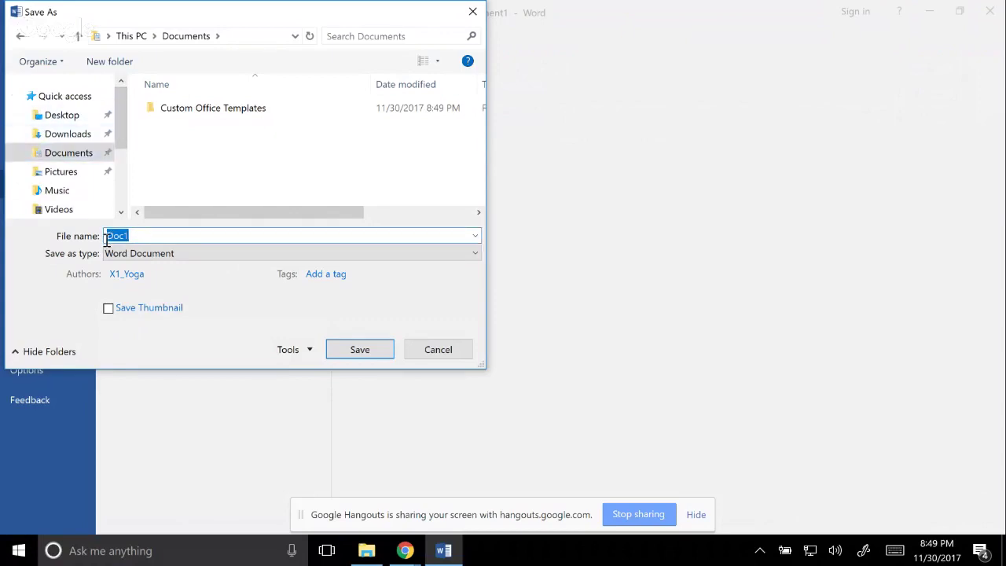
text(Manage Resour)
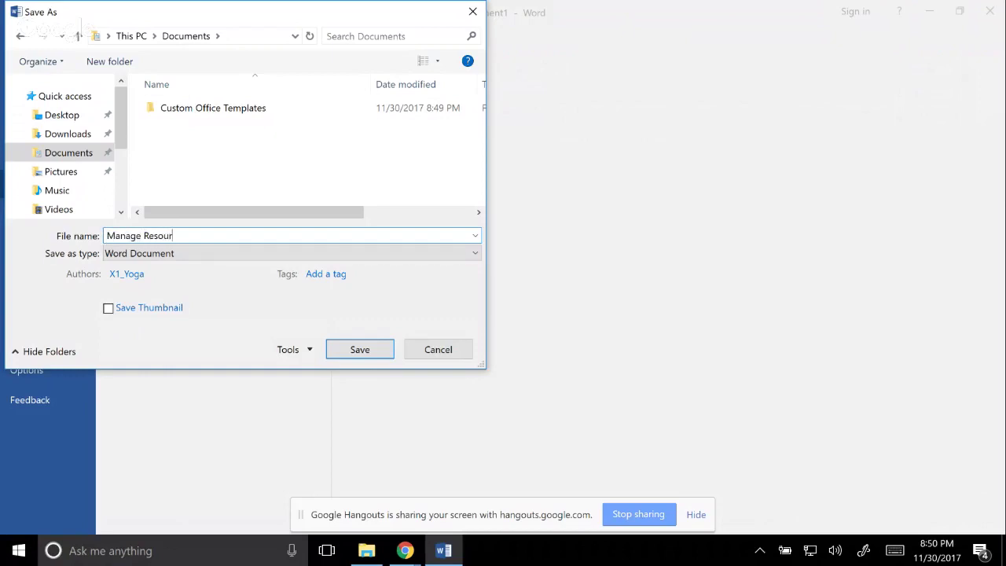
text(ces Video)
click(362, 356)
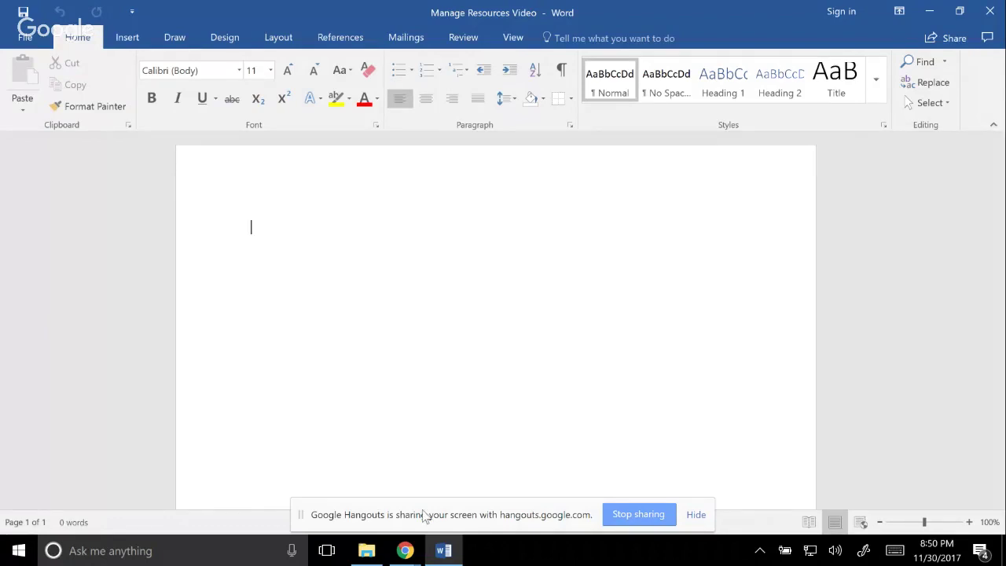
Switch to Chrome and bring up the Wikipedia article on Training and development
click(404, 550)
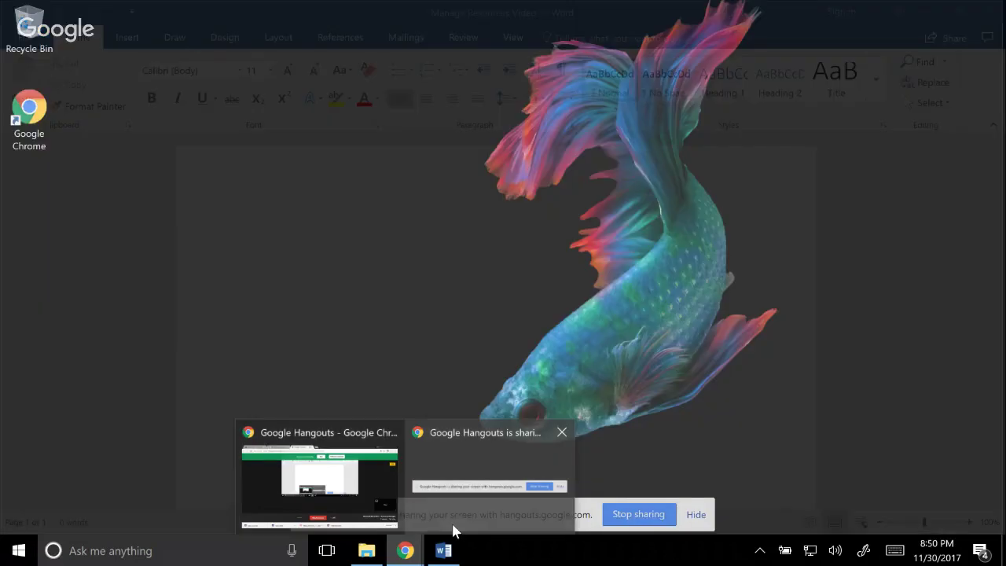
click(453, 531)
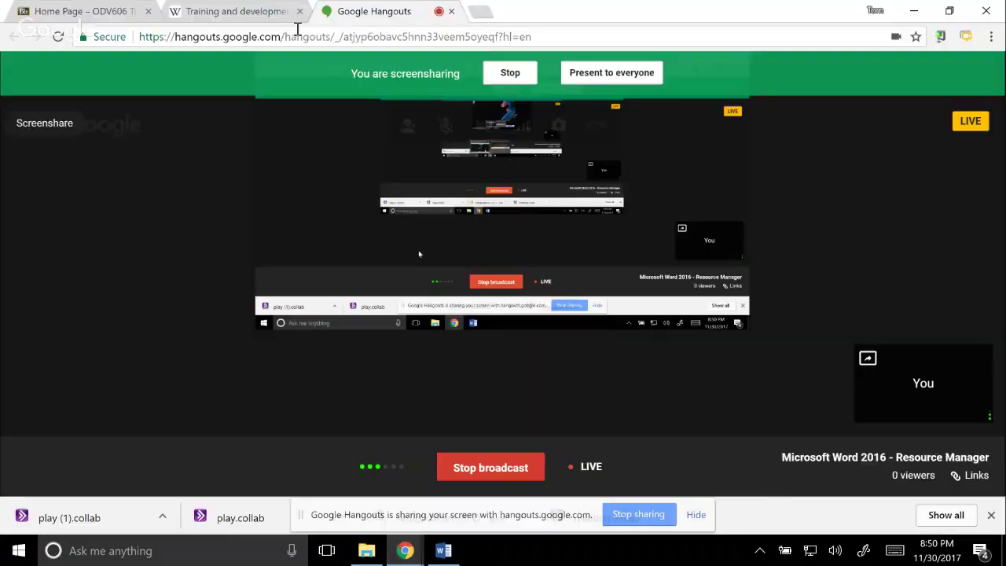
click(229, 11)
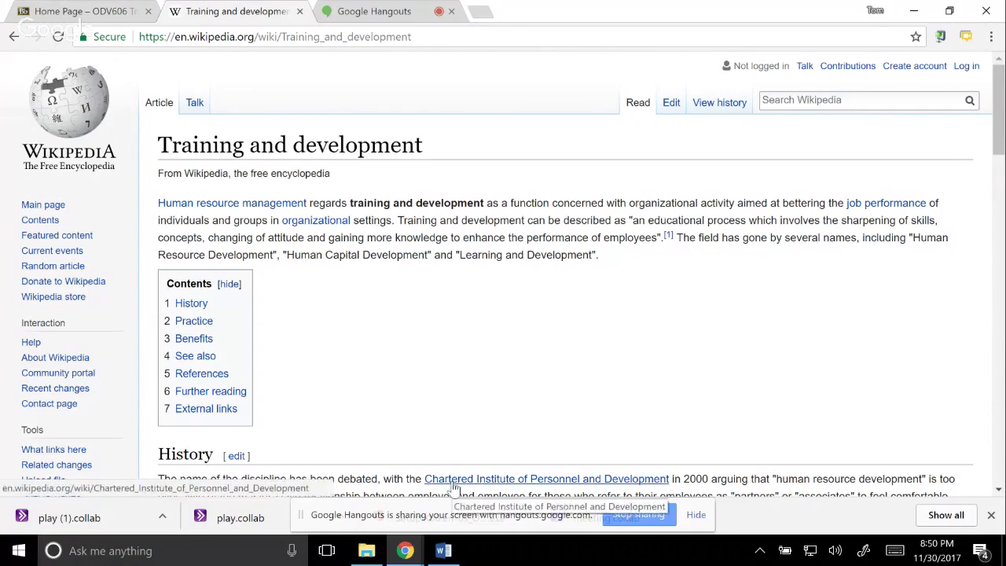
Switch back to Word and start creating a new source in the Source Manager
mouse_move(445, 552)
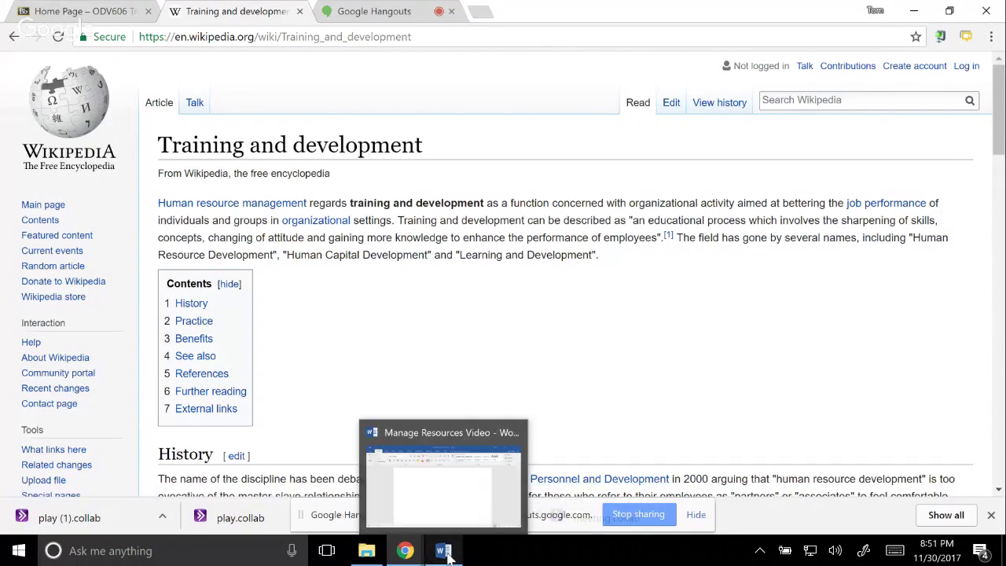
click(445, 552)
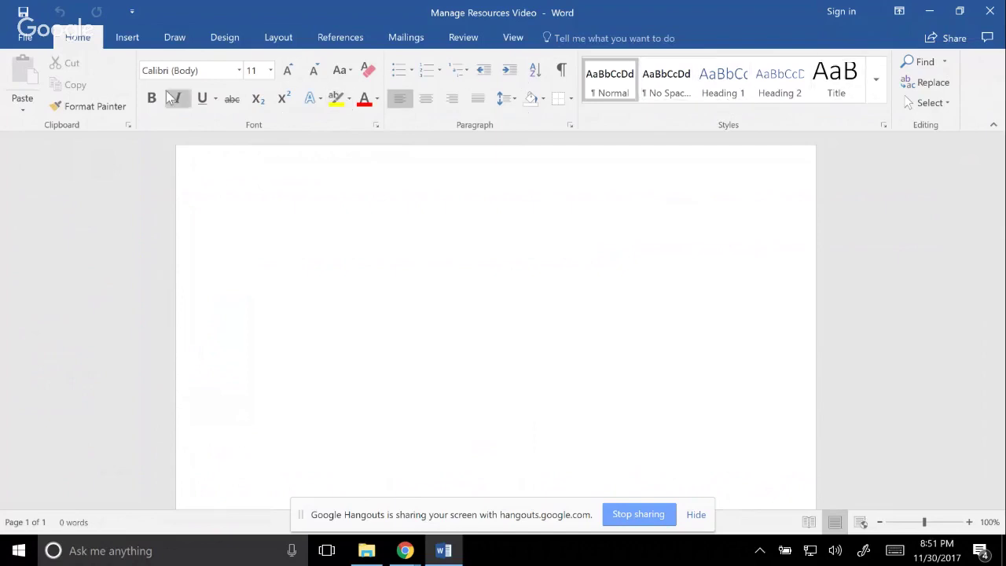
click(341, 37)
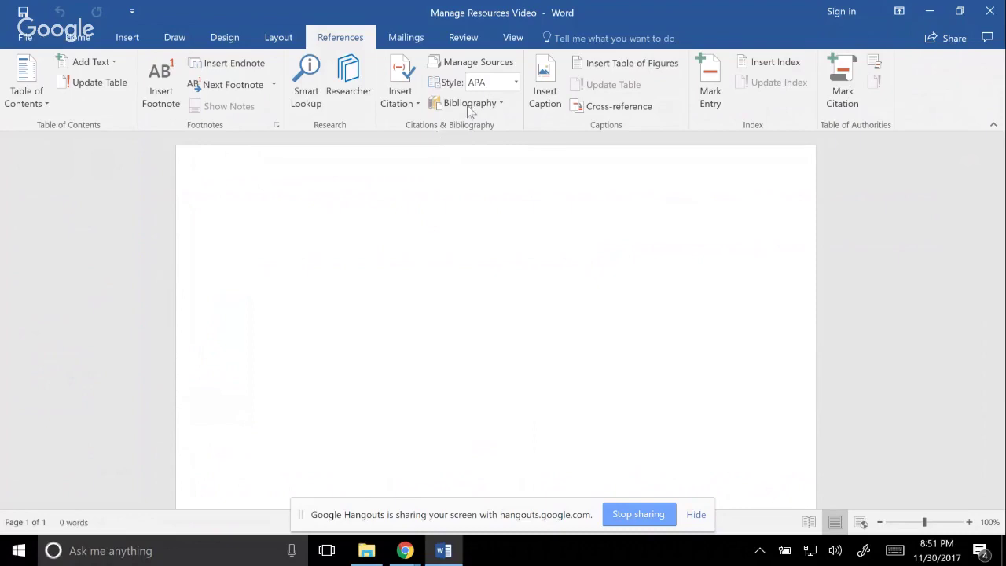
click(456, 63)
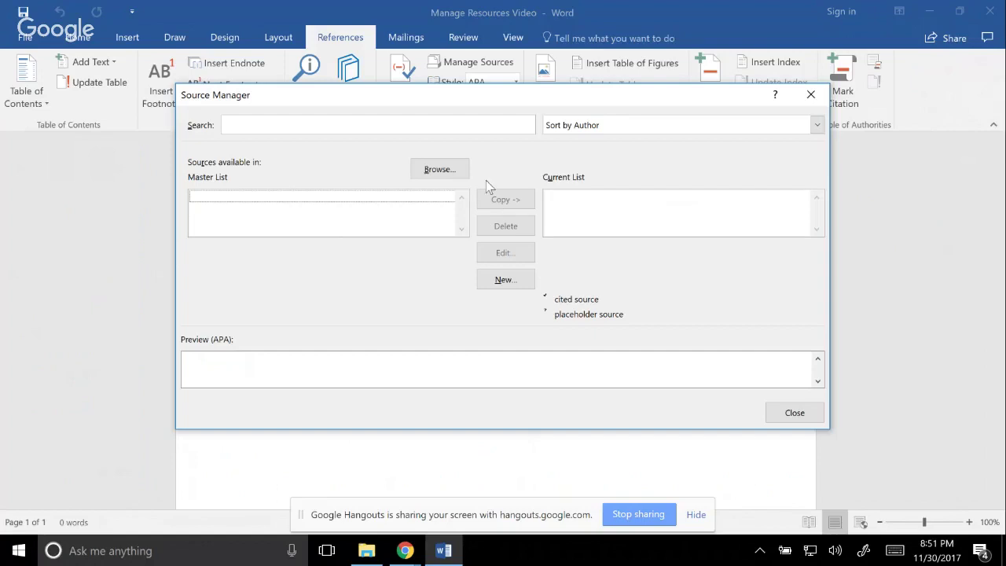
click(506, 280)
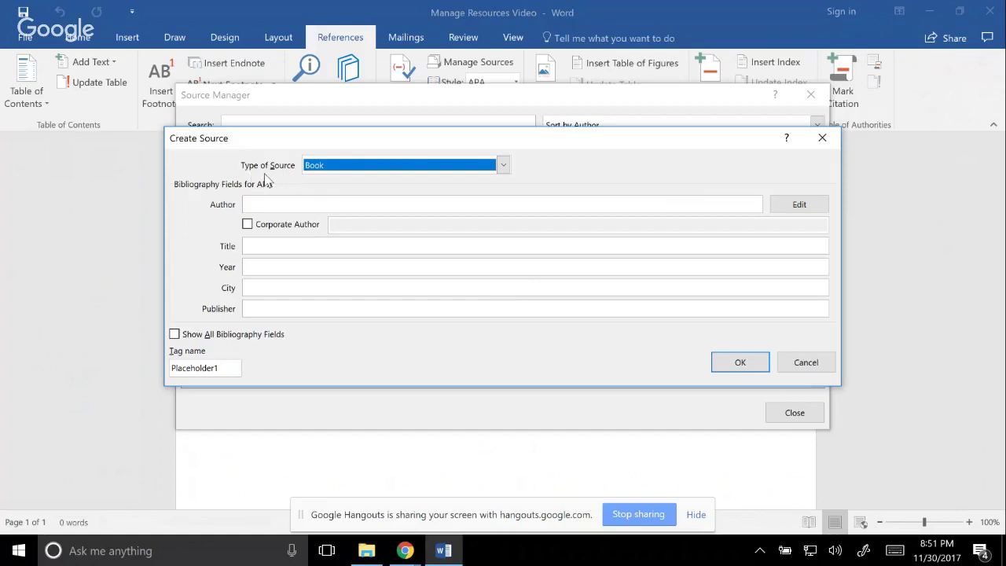
Review the full list of source types and set the new source's type to Web site
click(503, 165)
mouse_move(503, 195)
mouse_down()
mouse_move(504, 248)
mouse_move(503, 194)
mouse_up()
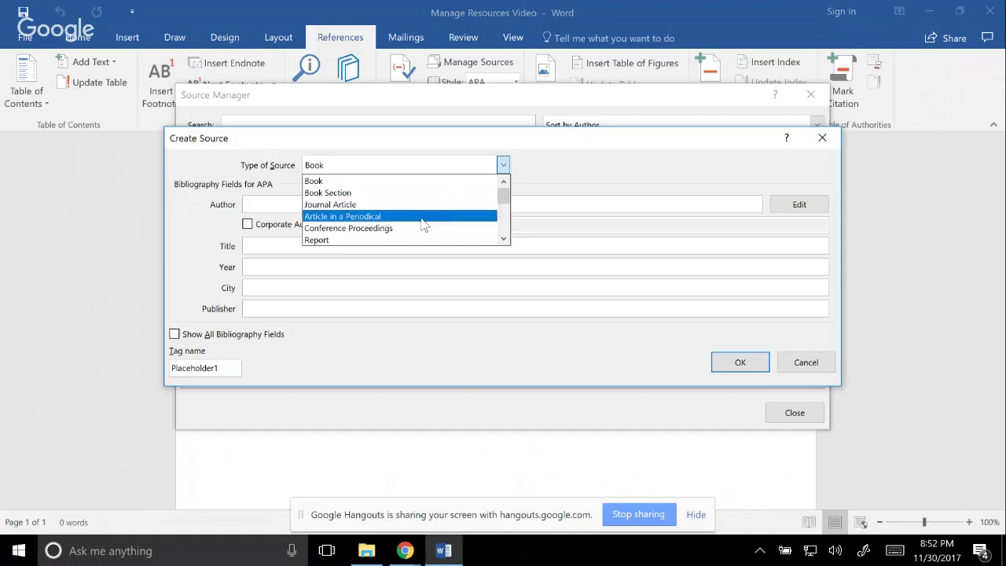
click(503, 239)
click(503, 239)
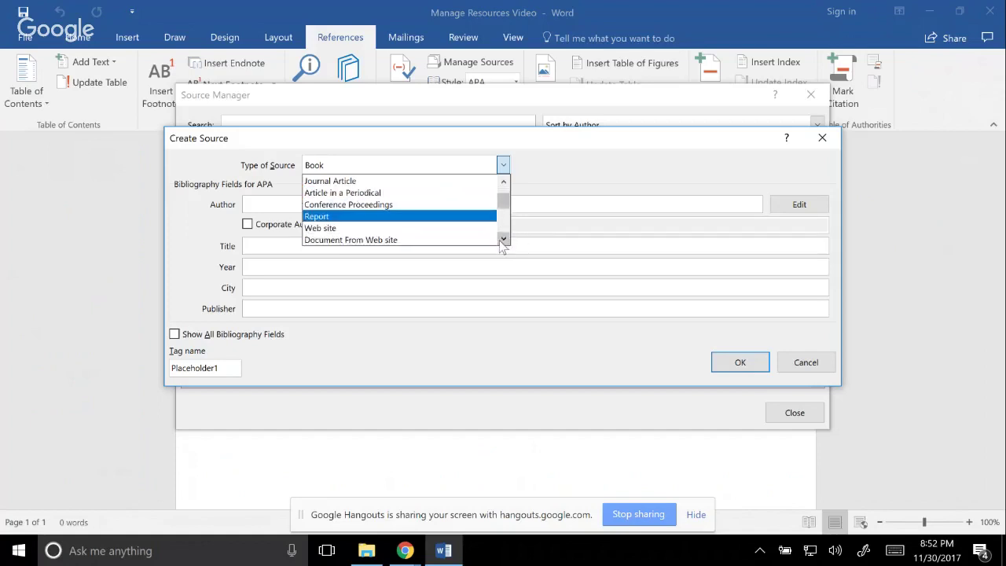
click(503, 239)
click(503, 239)
click(503, 239)
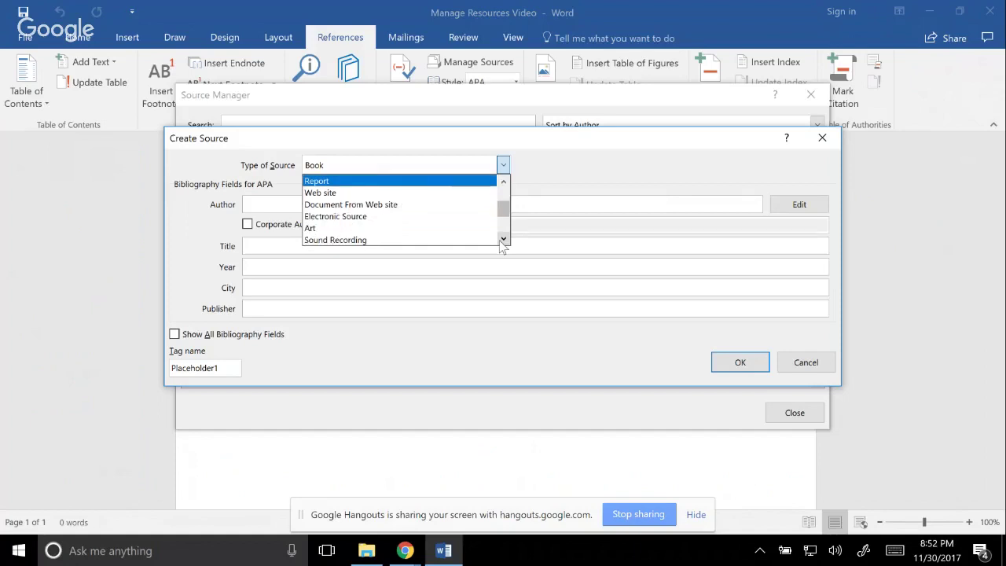
click(503, 239)
click(503, 239)
click(504, 240)
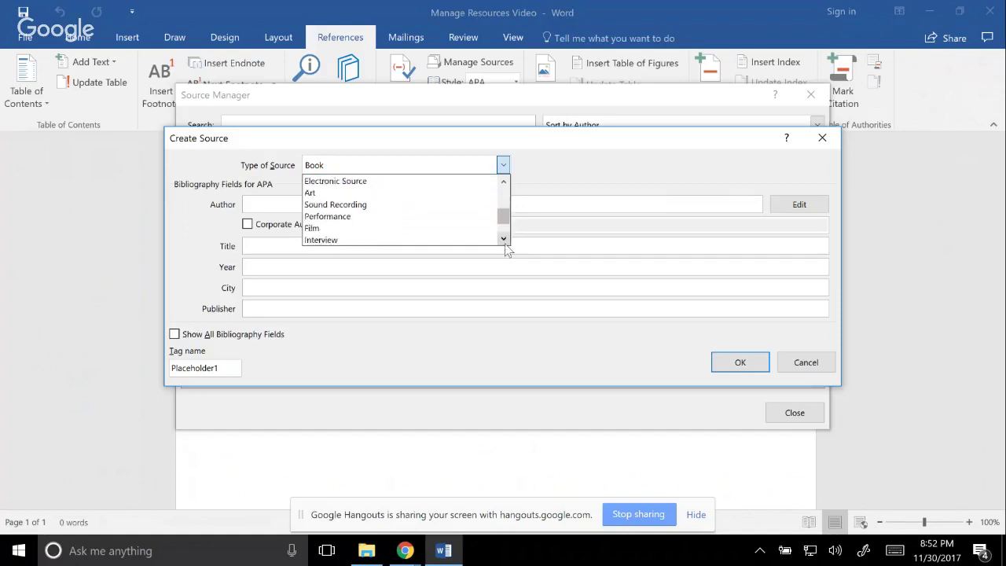
click(502, 240)
click(503, 239)
click(503, 240)
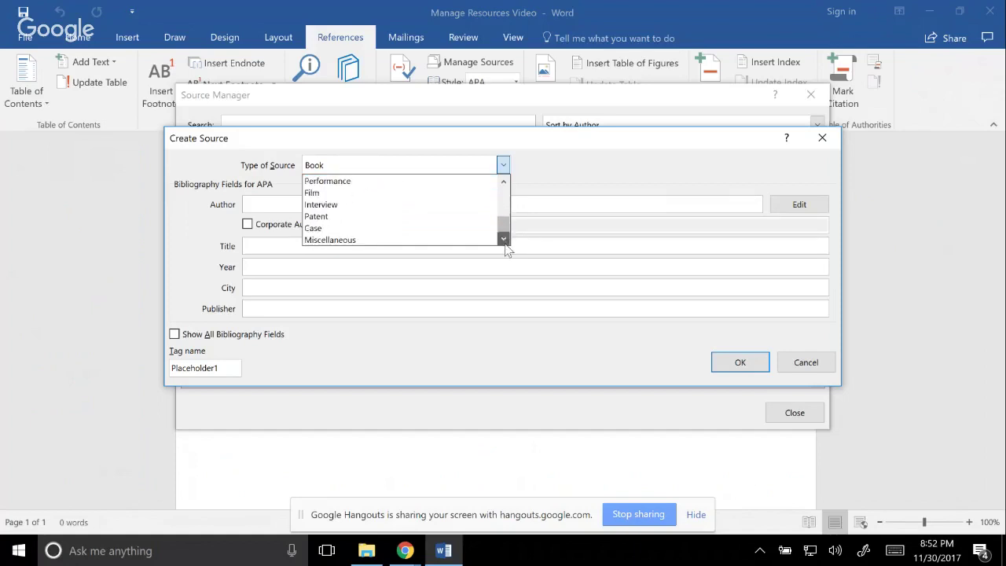
click(503, 181)
click(503, 181)
click(503, 181)
click(503, 181)
click(503, 182)
click(502, 181)
click(503, 182)
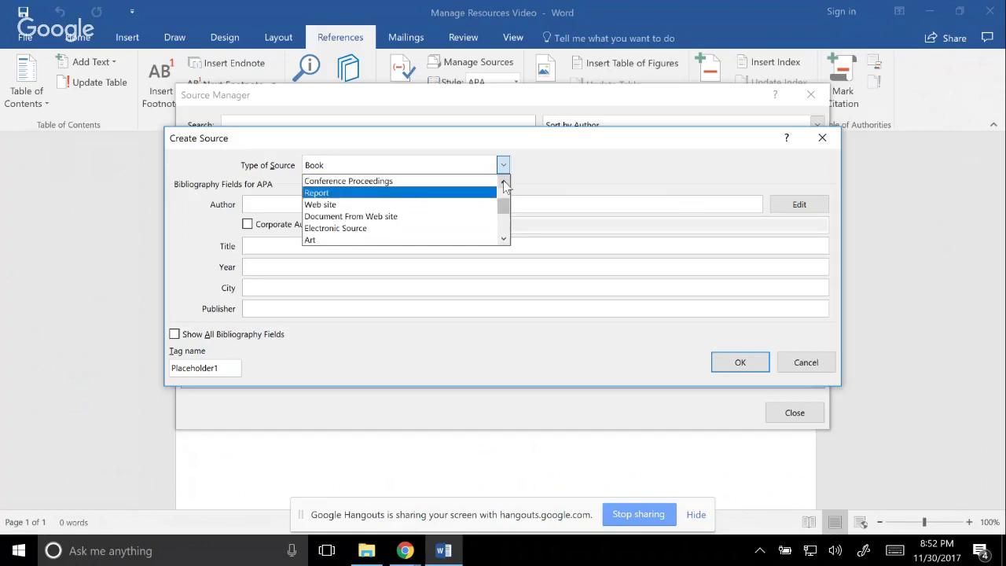
click(324, 206)
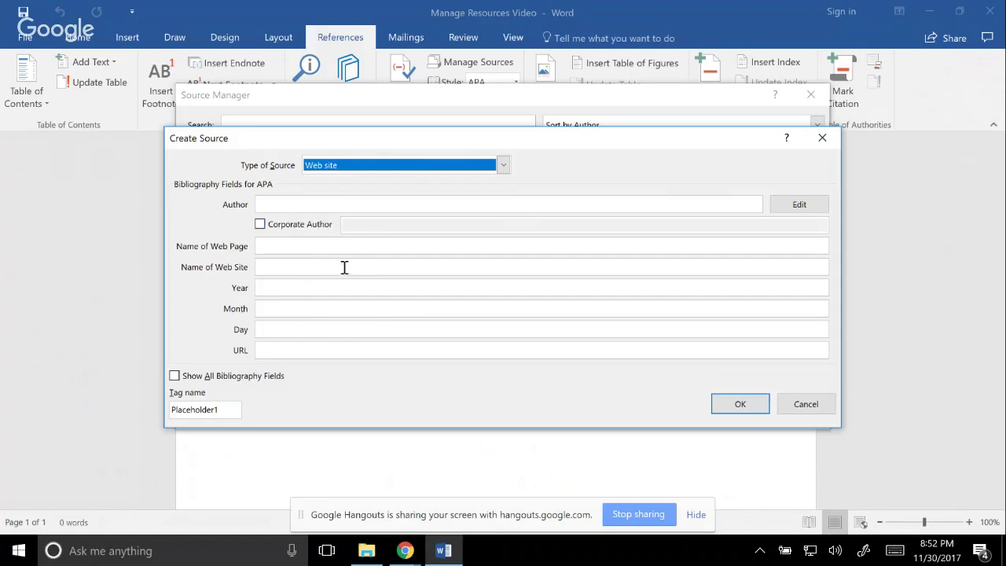
Try the source types Document From Web site and Conference Proceedings, and return the type to Web site
click(503, 165)
click(397, 219)
click(504, 165)
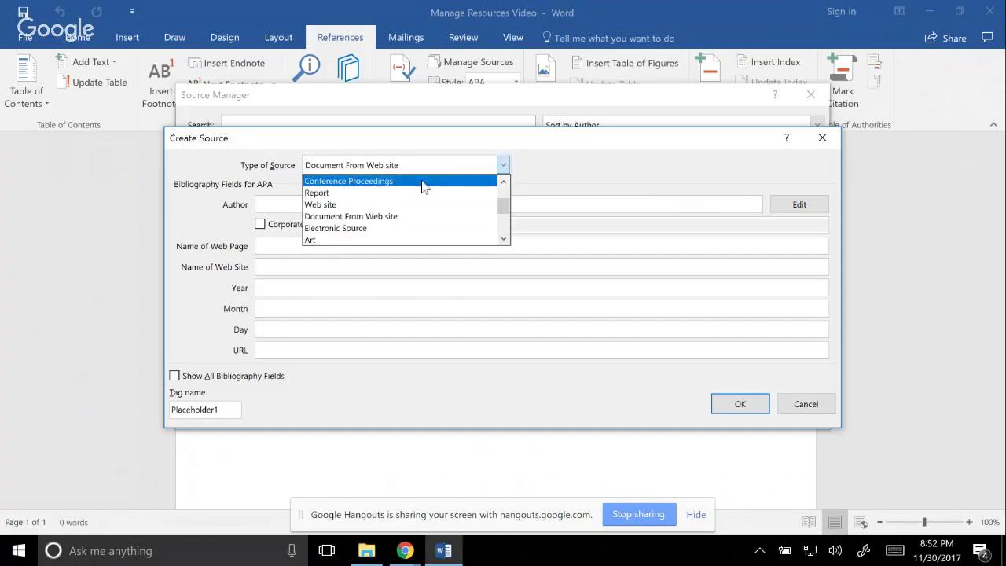
click(418, 186)
click(504, 165)
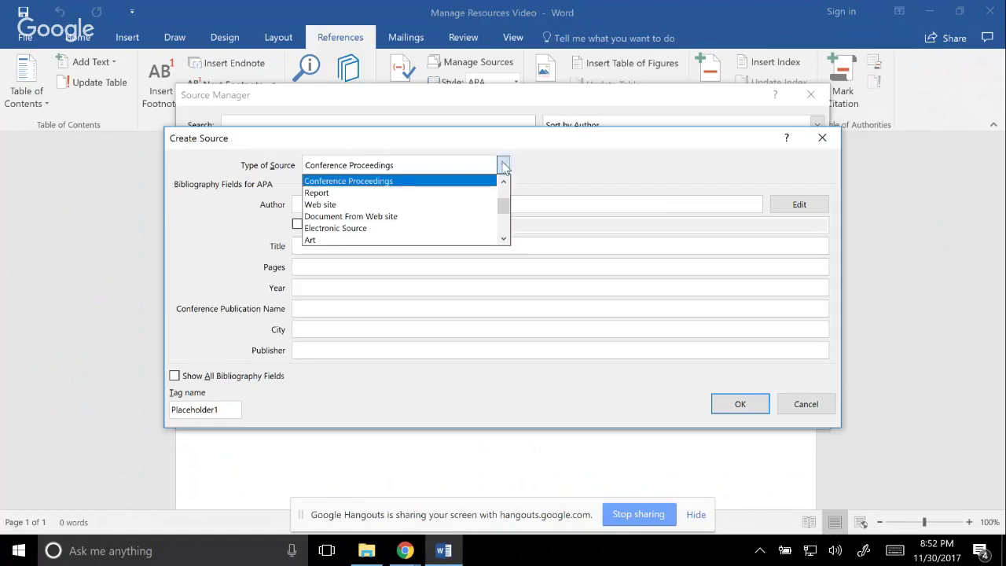
click(323, 204)
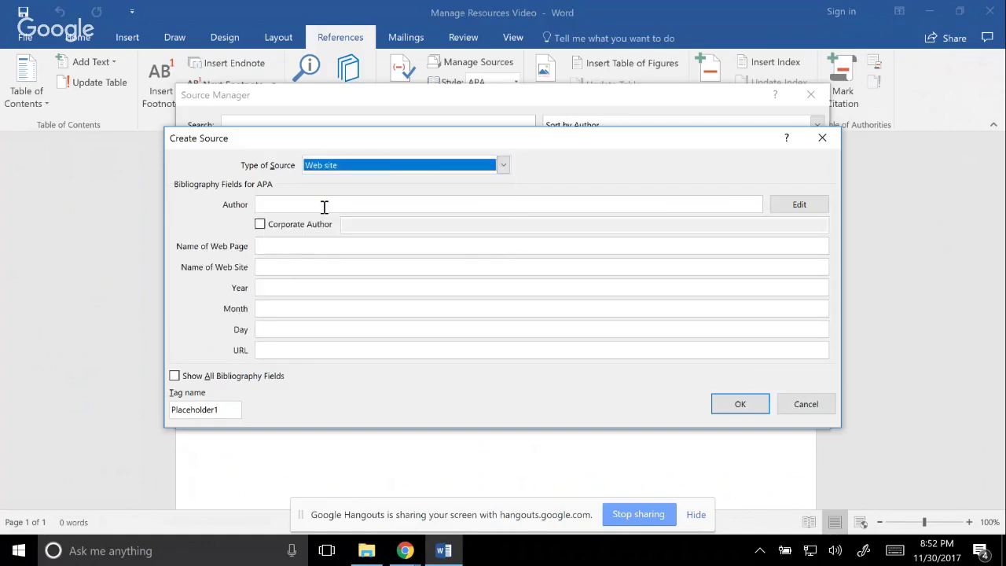
Switch to Chrome from the source's Author field and check the Wikipedia article for an author
click(271, 206)
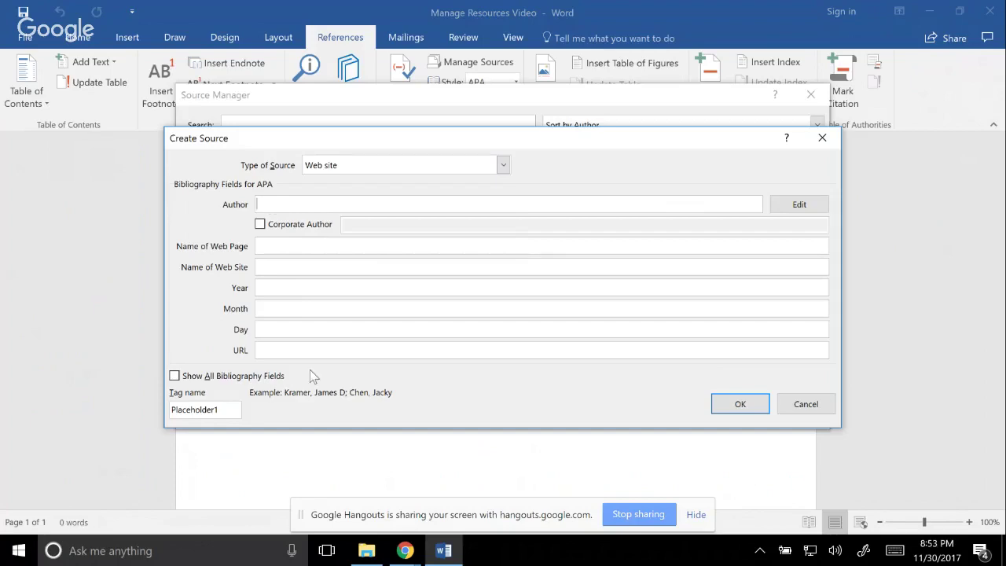
click(401, 550)
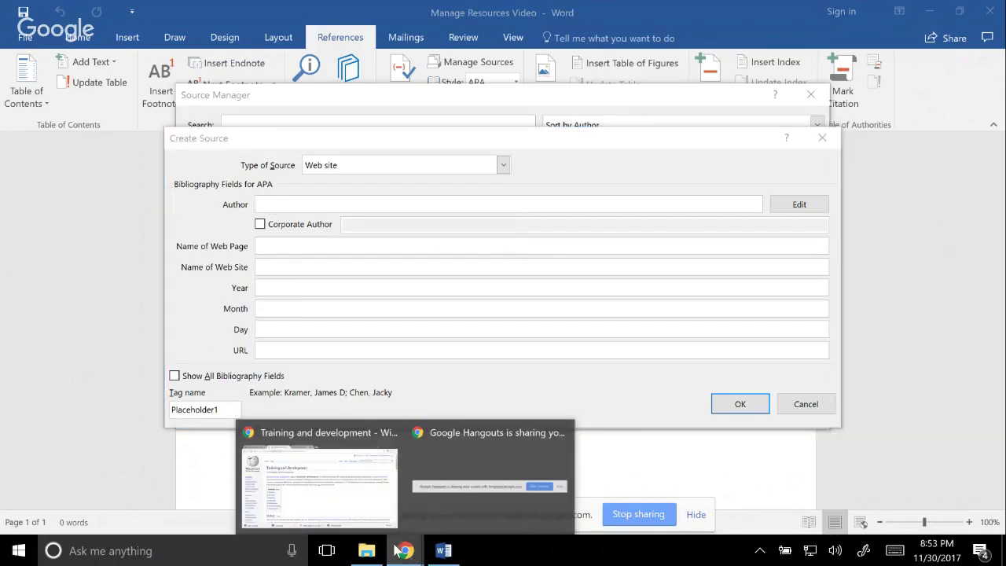
click(342, 499)
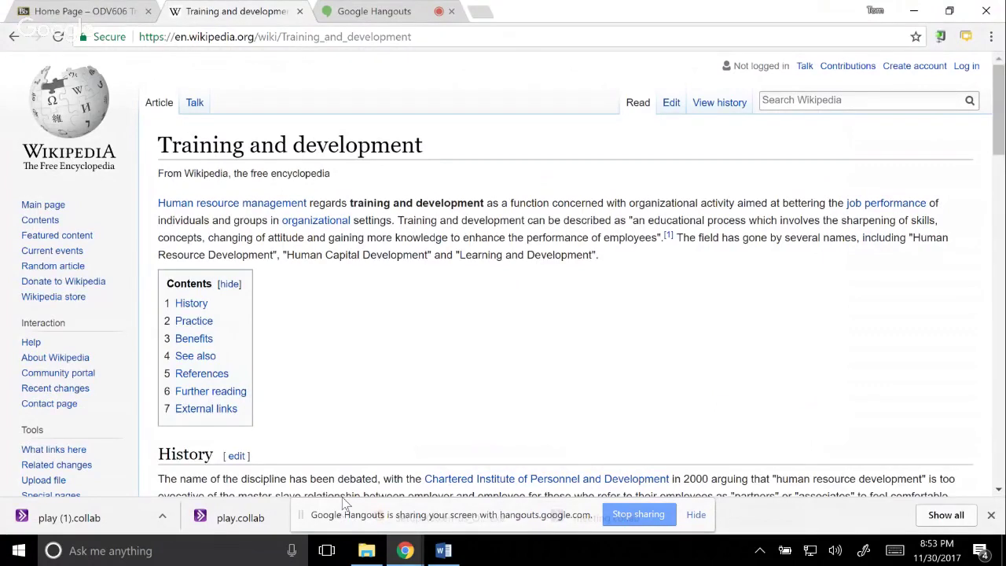
scroll(442, 328, down, 3)
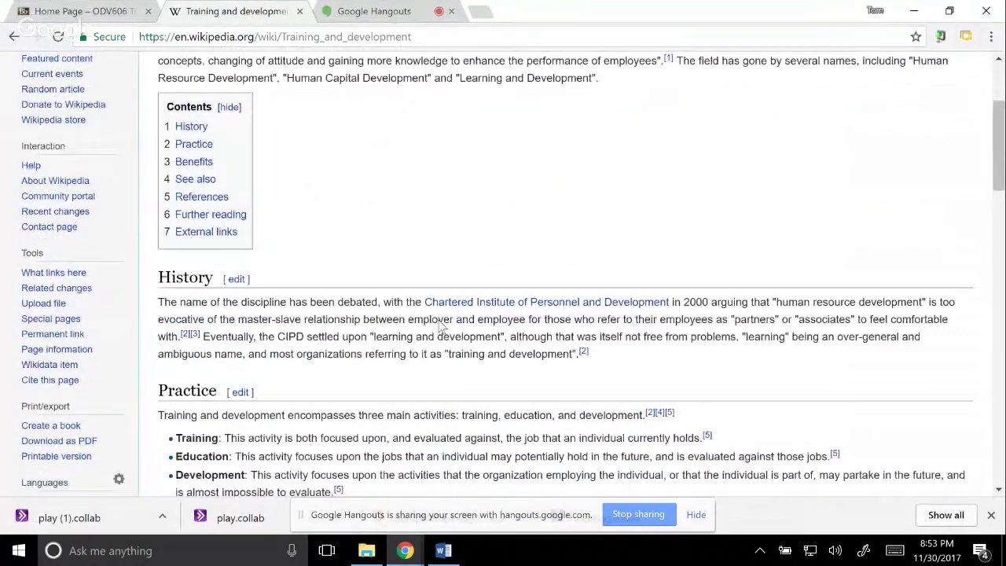
scroll(442, 327, up, 3)
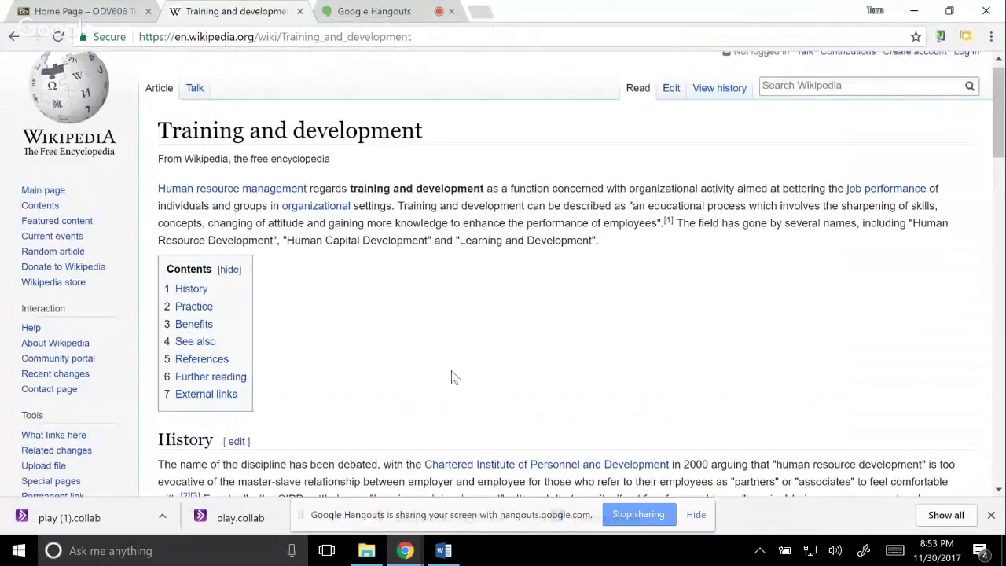
Return to Word and give the web site source the corporate author Wikipedia
click(443, 550)
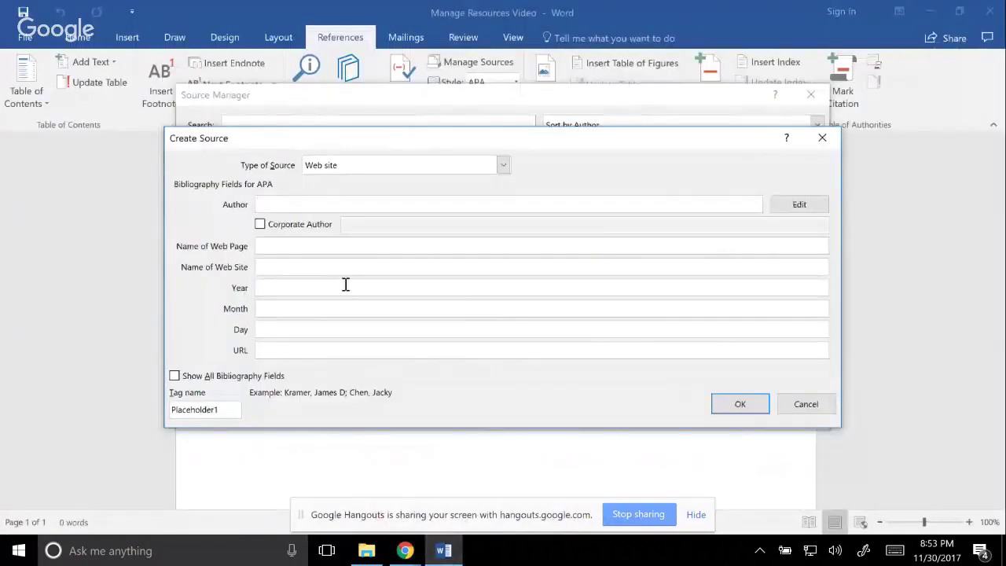
click(260, 224)
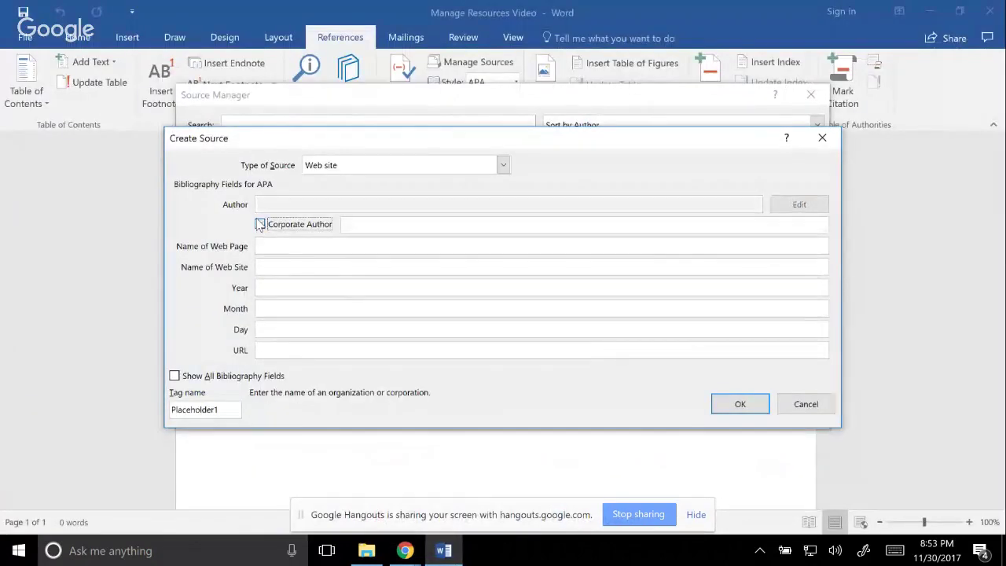
click(358, 227)
text(Wikipedia)
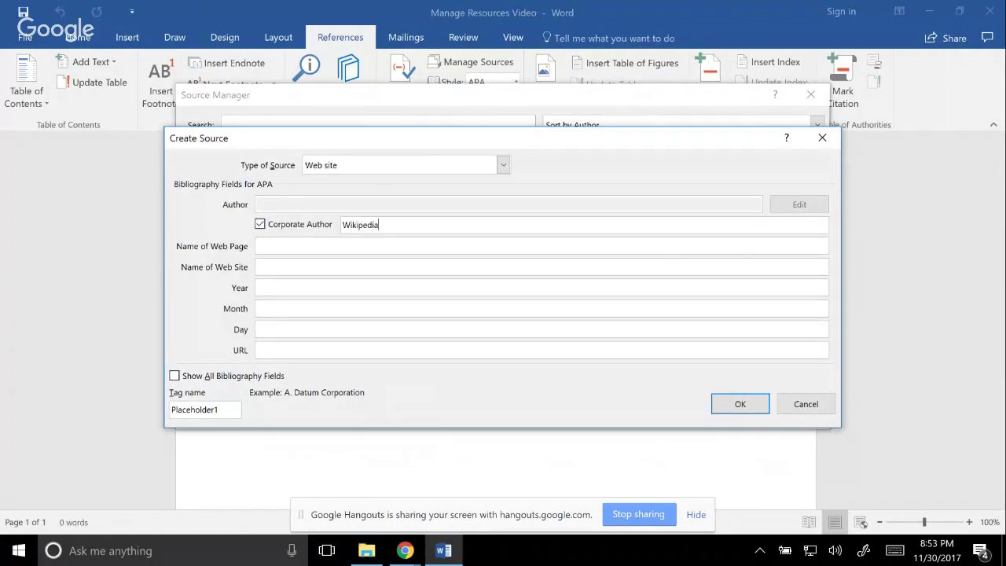
Check the article title in Chrome, and in Word name the source's web page Training and Development and its web site Wikipedia
click(275, 247)
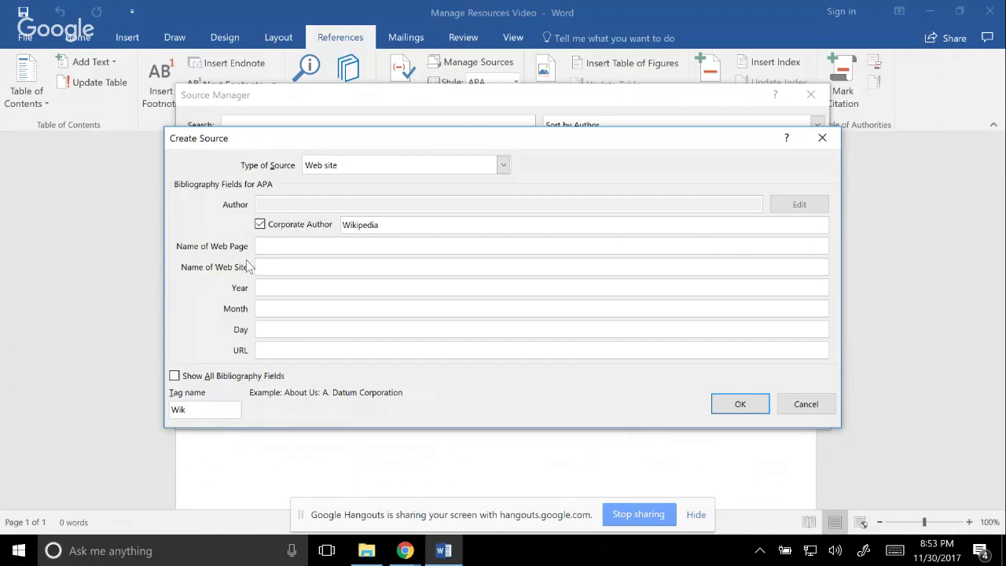
click(405, 550)
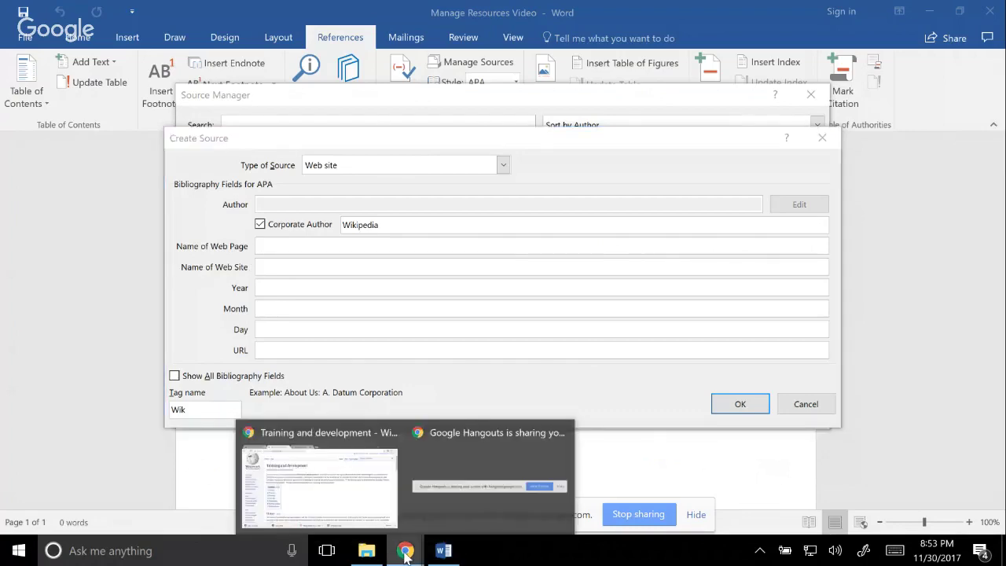
click(333, 508)
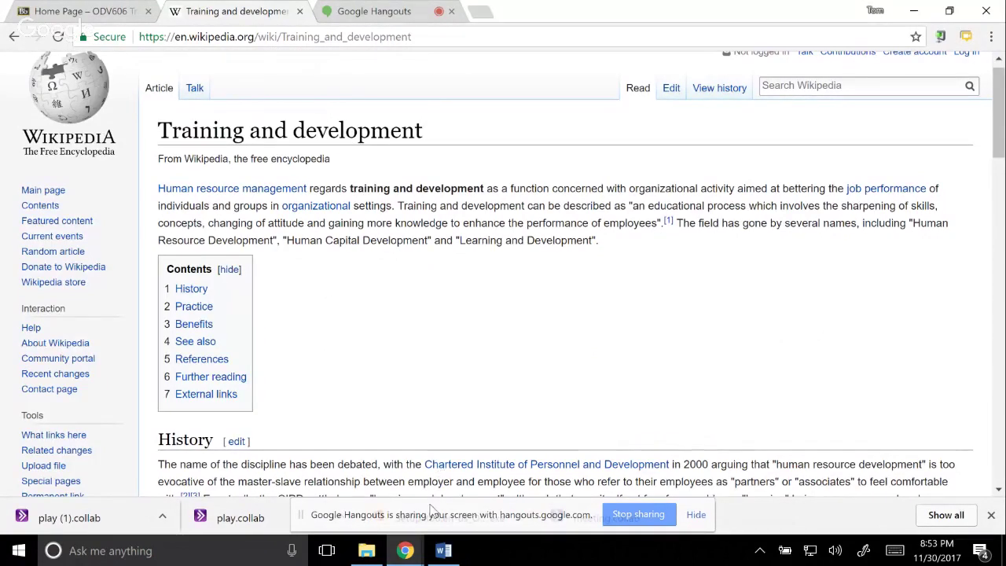
click(406, 552)
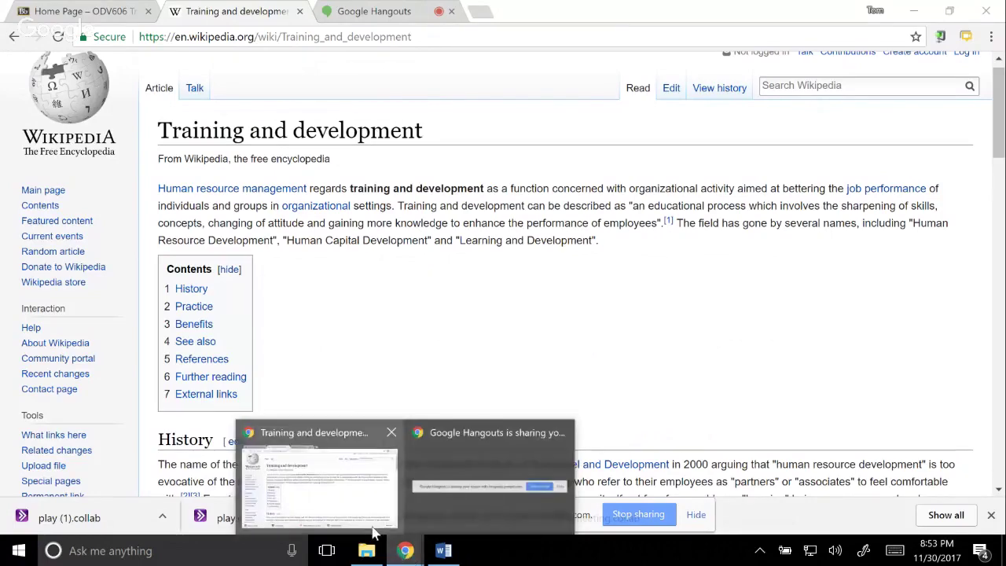
click(443, 554)
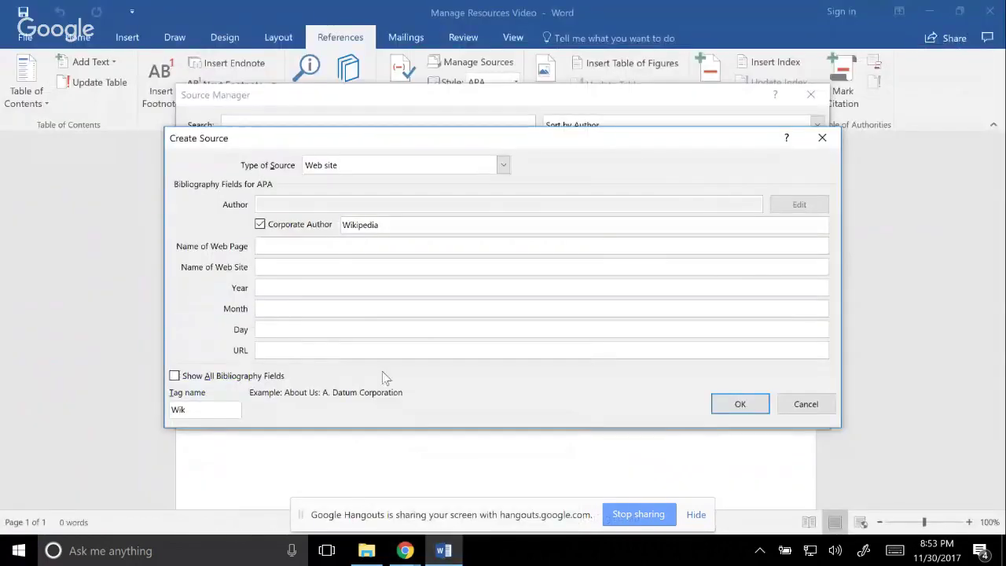
text(Training and Development)
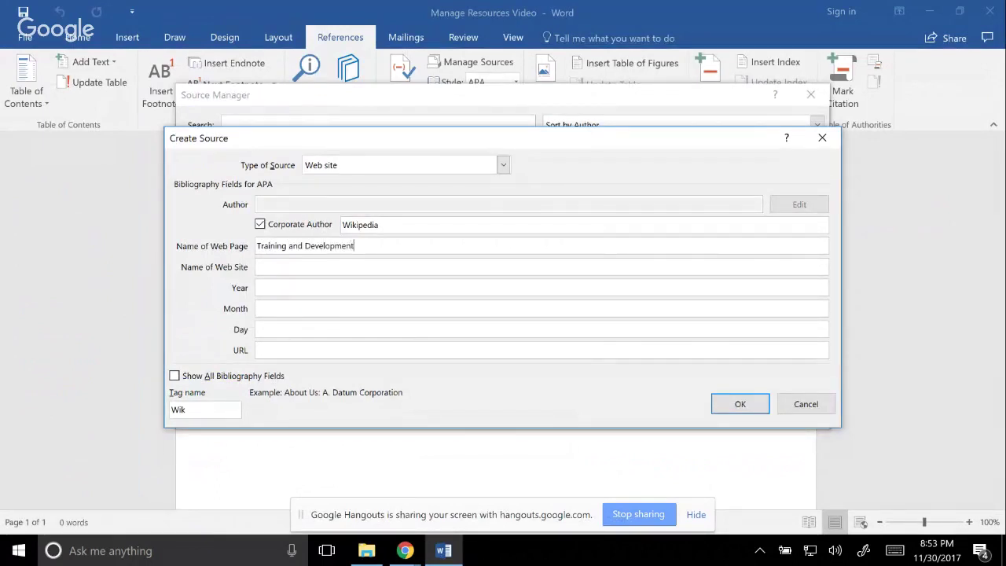
click(275, 263)
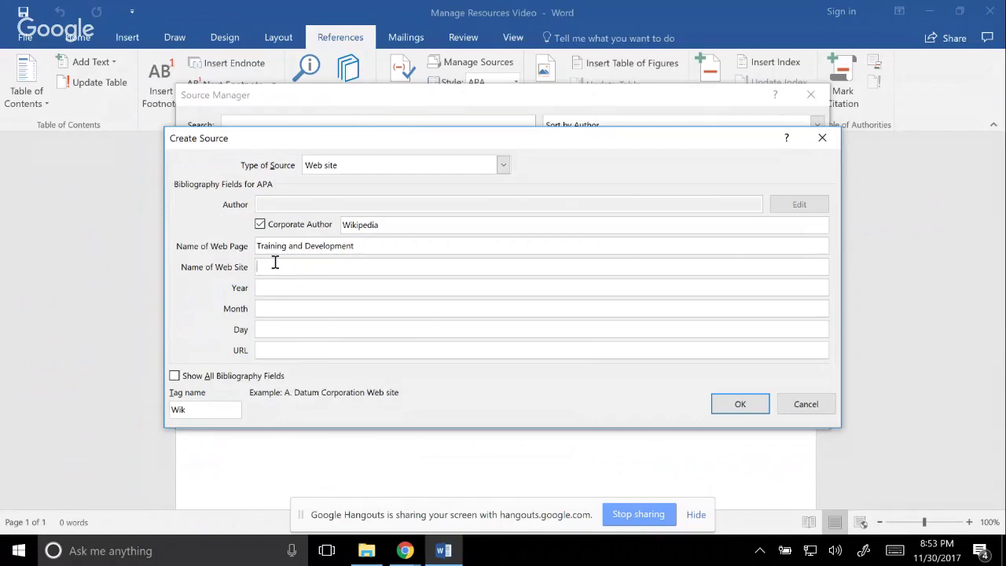
text(Wikipedia)
Switch to Chrome from the source's Year field and look for the last-edited date at the end of the Wikipedia article
click(281, 287)
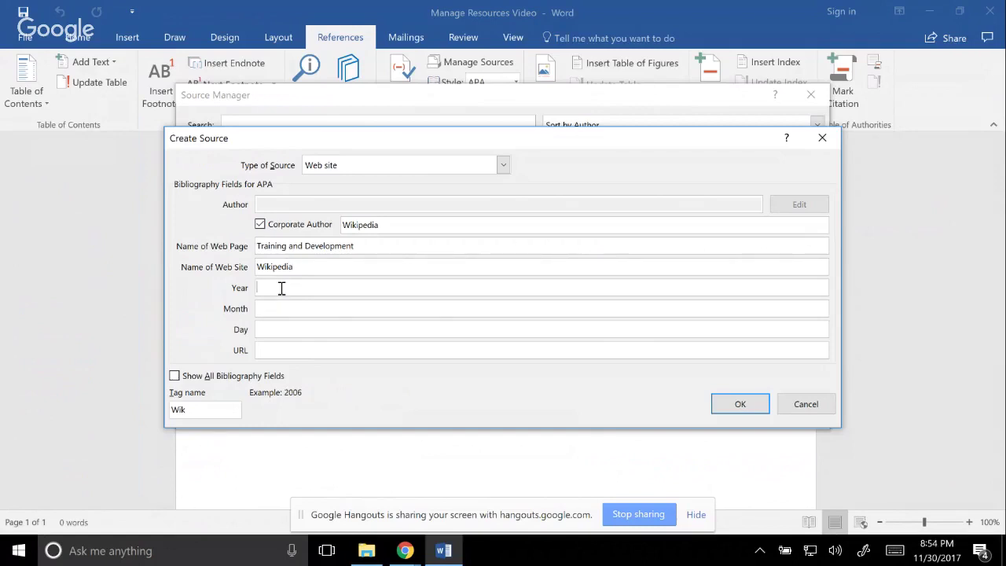
click(407, 552)
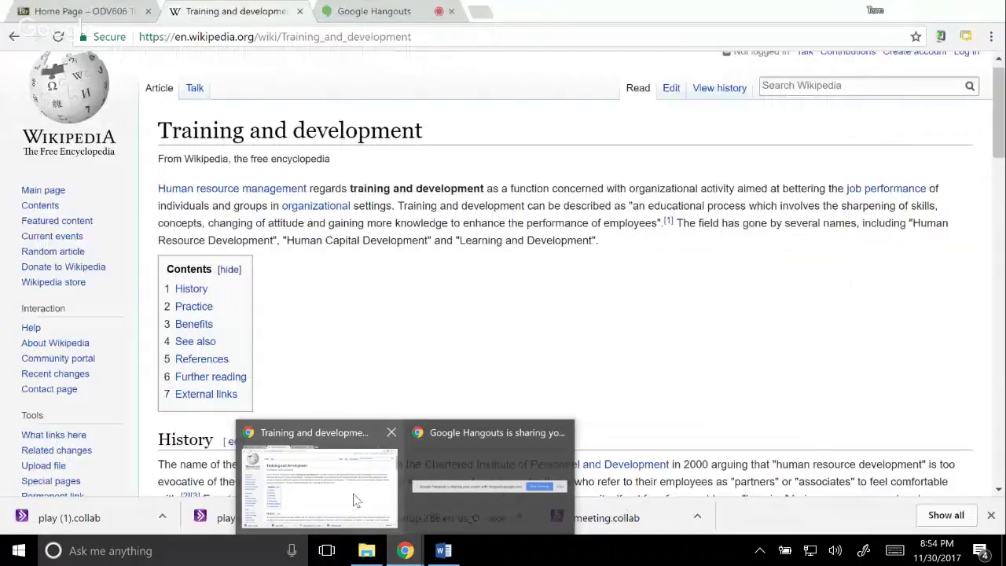
click(355, 500)
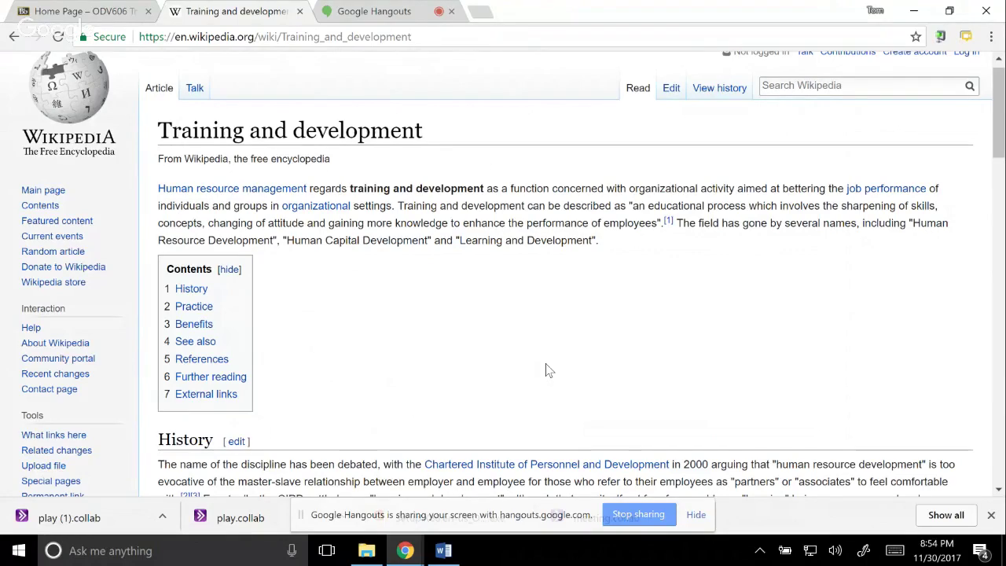
scroll(548, 370, down, 1)
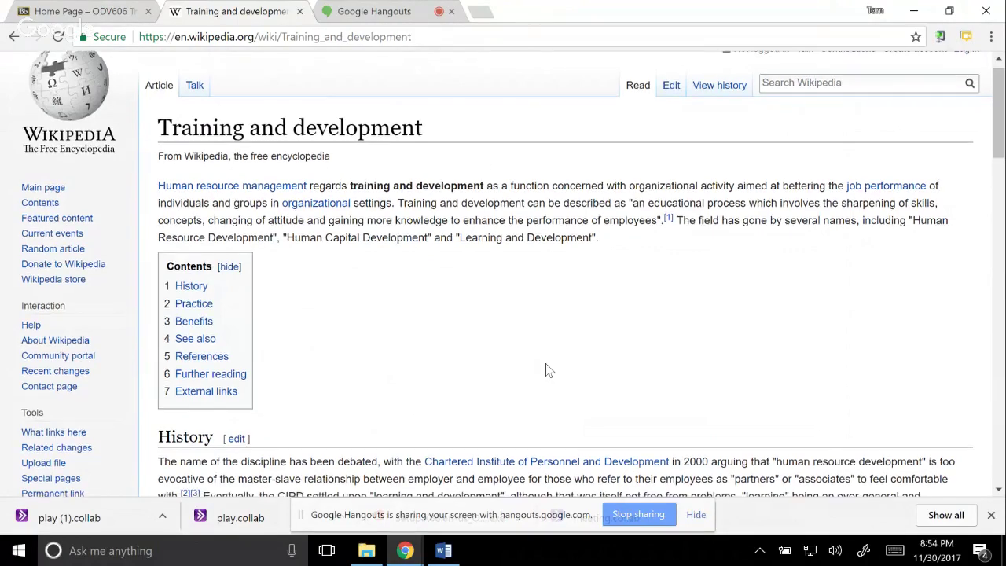
scroll(548, 370, down, 4)
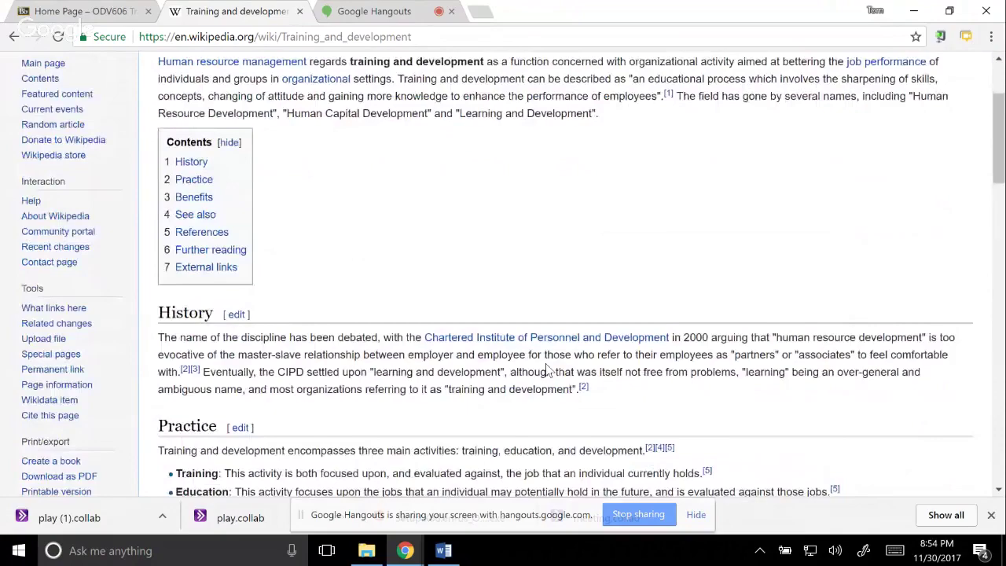
scroll(548, 366, down, 15)
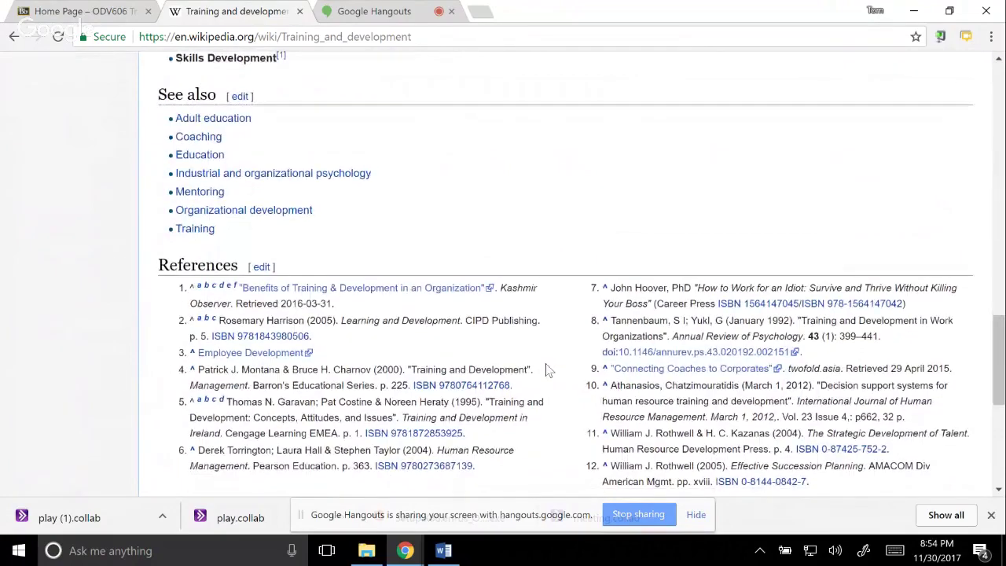
scroll(547, 369, down, 2)
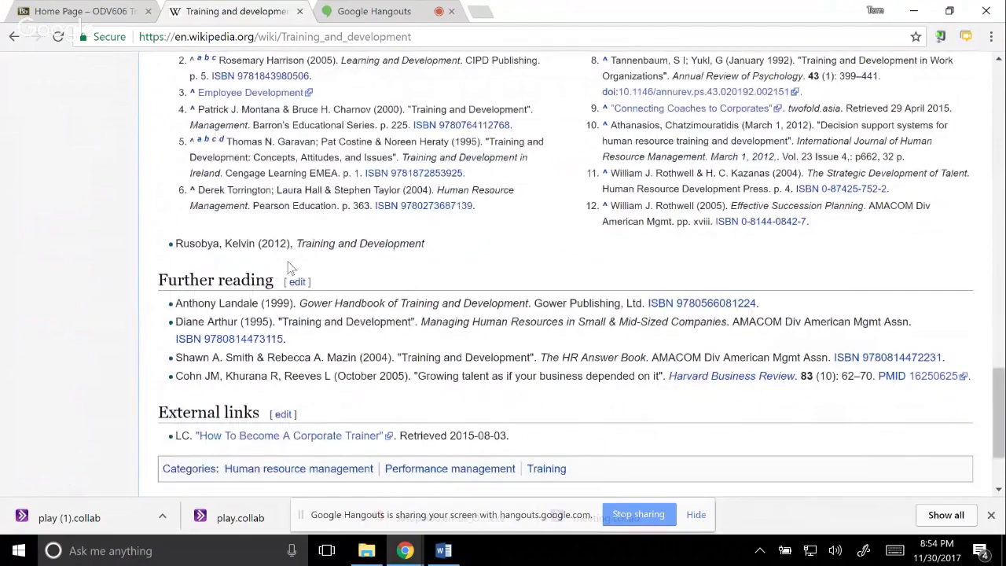
scroll(400, 292, up, 2)
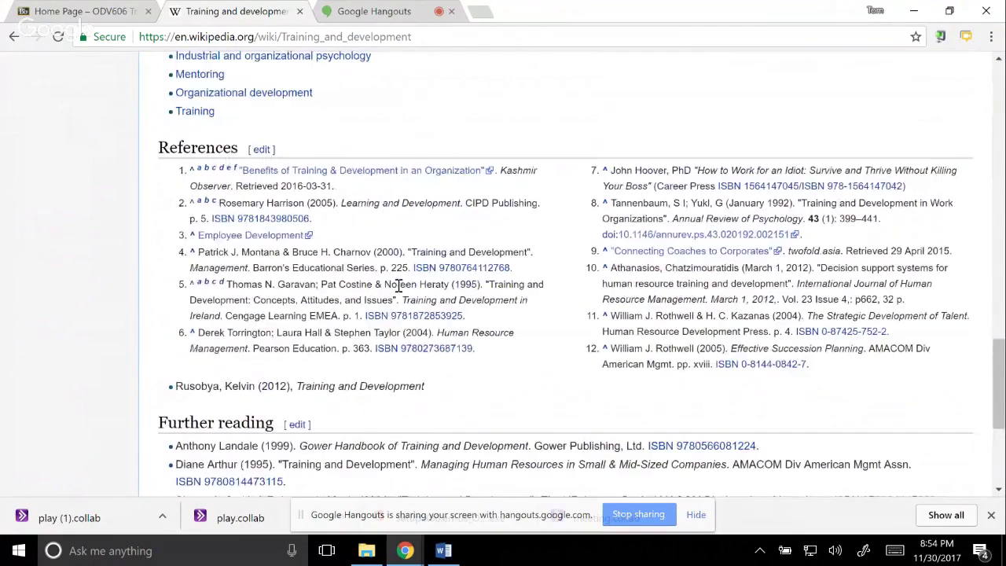
scroll(399, 287, down, 2)
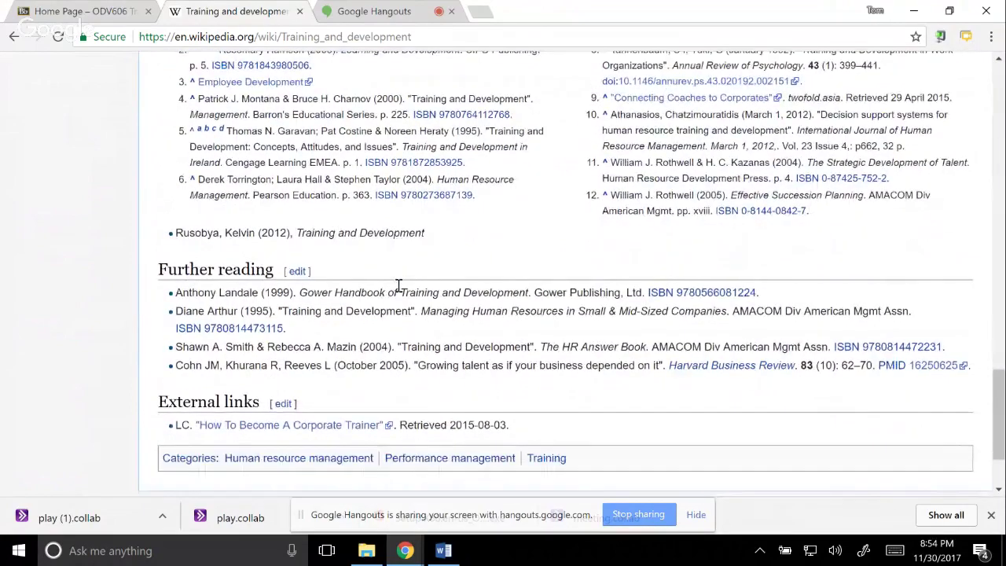
scroll(399, 285, down, 2)
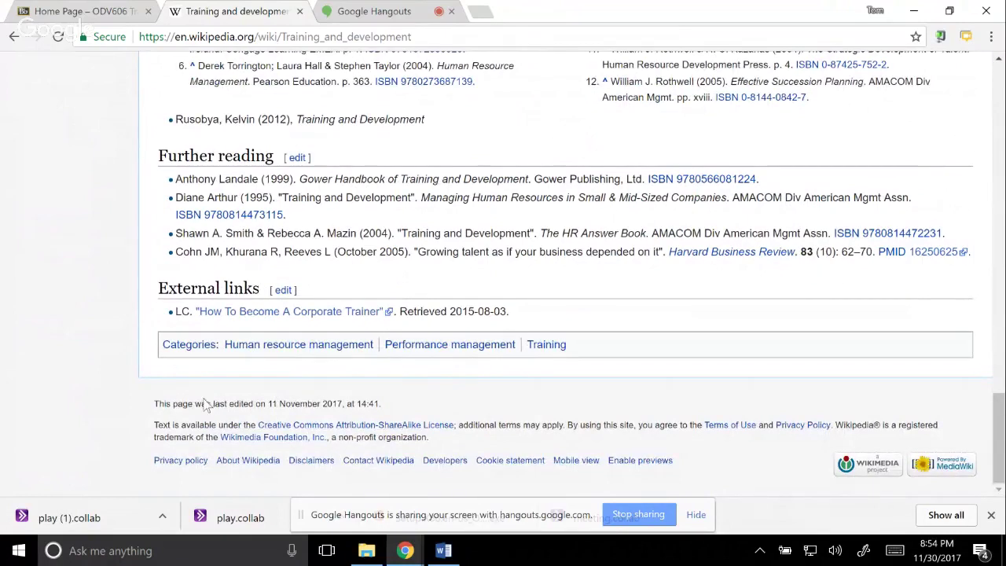
drag(144, 409, 392, 416)
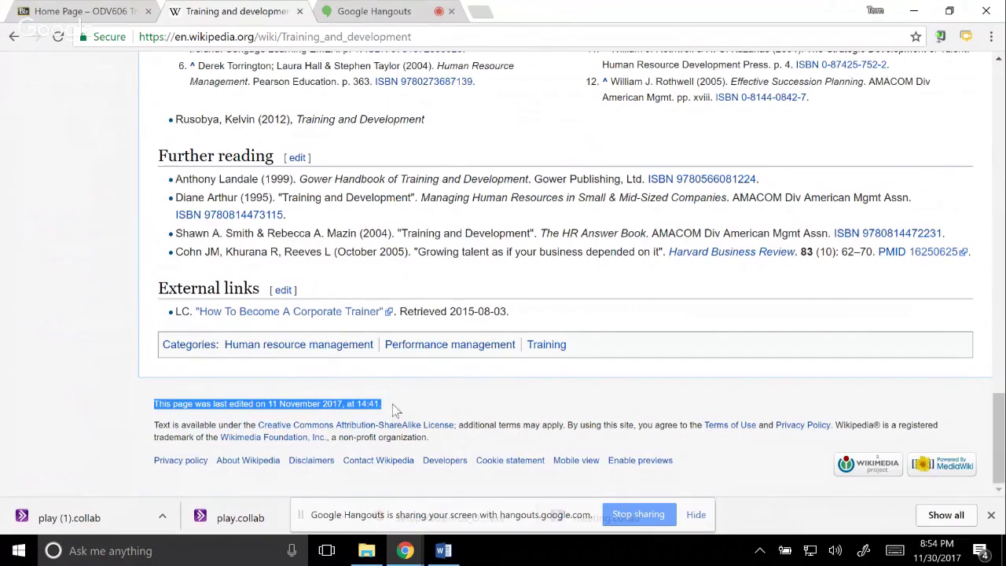
Return to Word and date the web site source with year 2017, month November and day 11
click(407, 552)
click(447, 554)
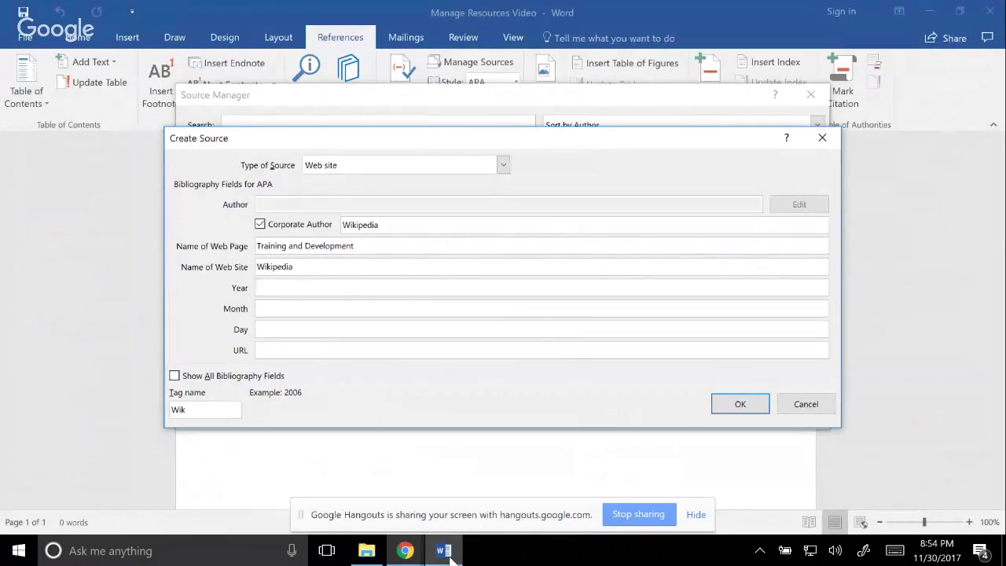
text(2017)
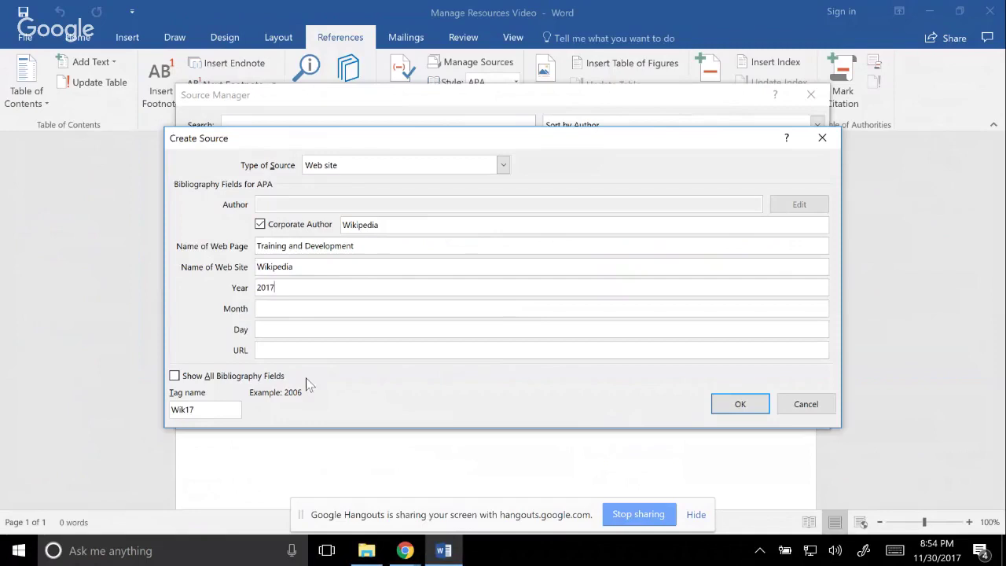
click(269, 308)
text(November)
click(276, 329)
text(11)
Copy the article's address from Chrome into the source's URL in Word and save the new source
click(277, 350)
mouse_move(403, 546)
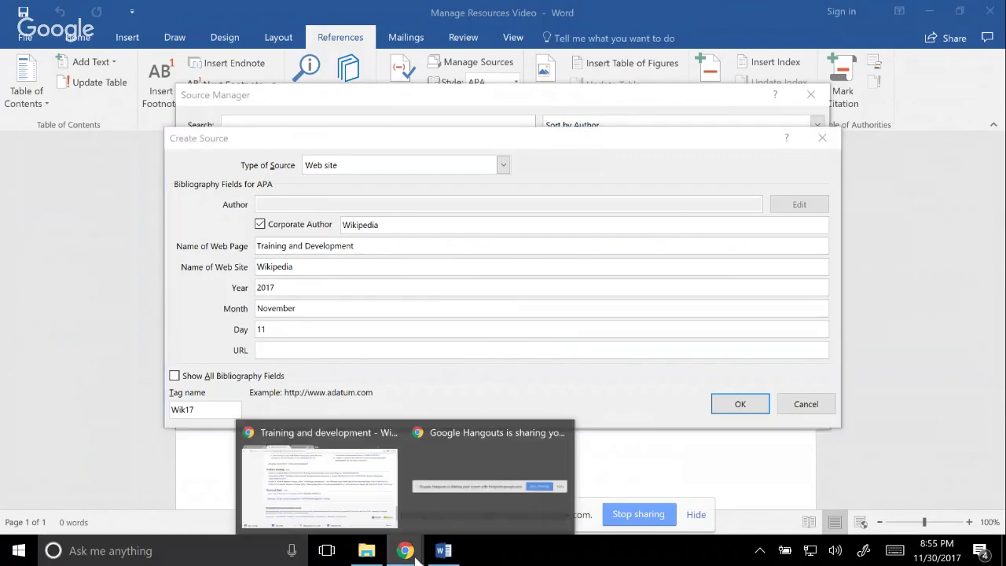
click(337, 495)
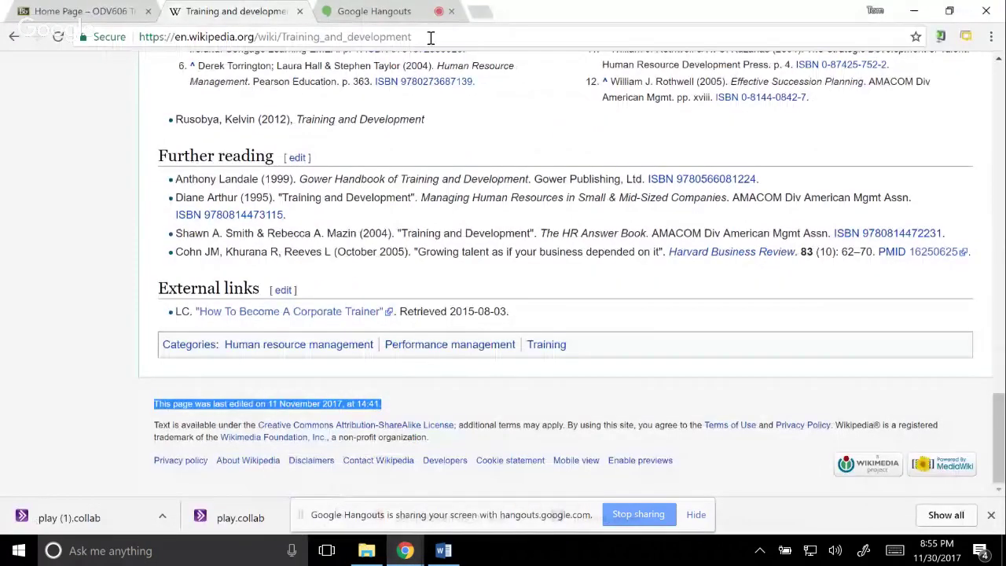
drag(429, 36, 133, 29)
key(ctrl+c)
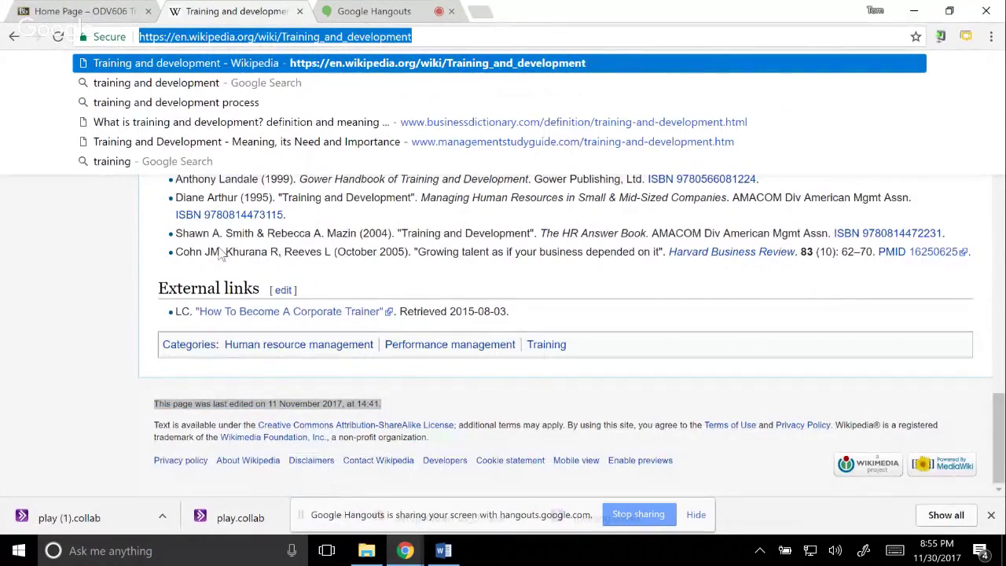
click(443, 550)
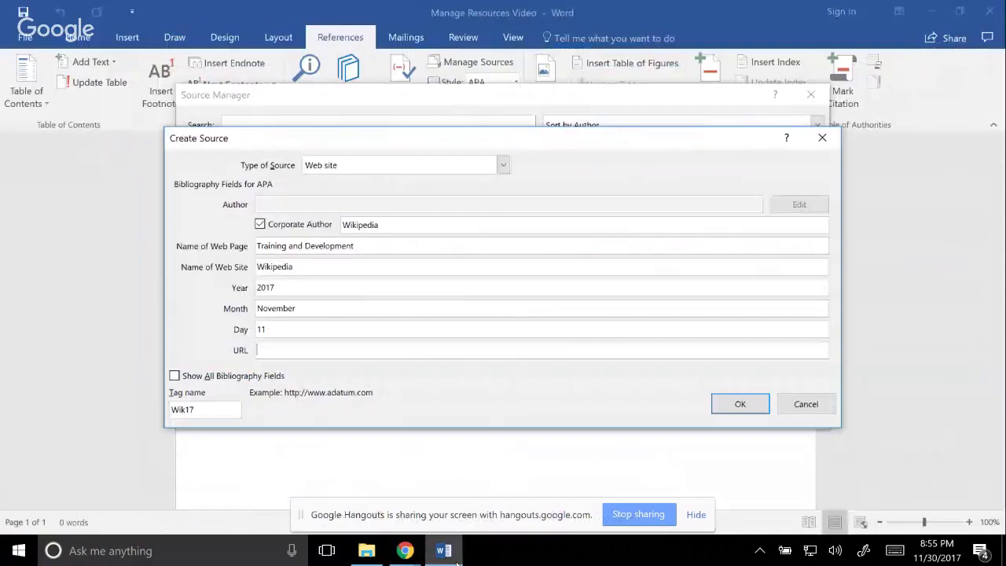
click(285, 350)
key(ctrl+v)
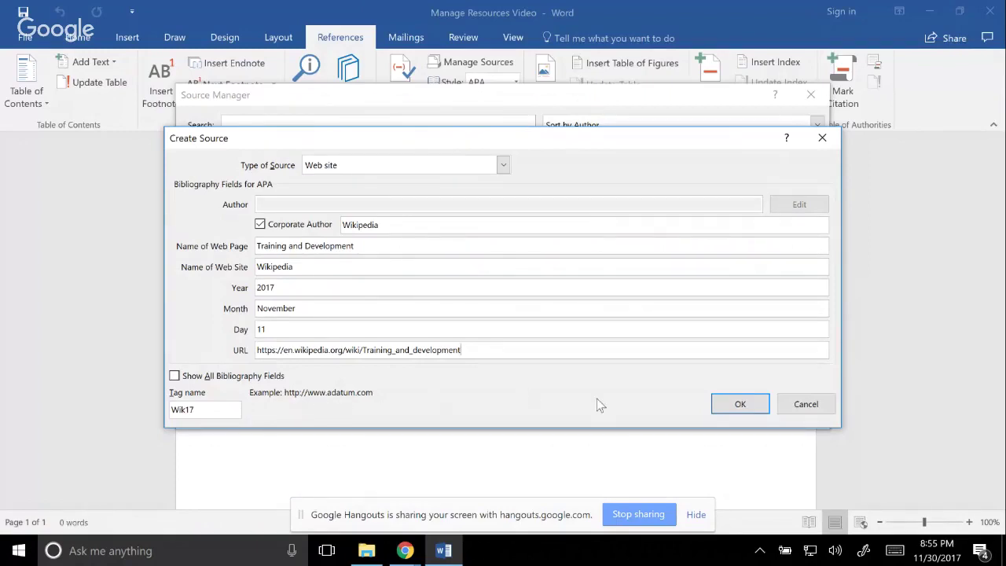
click(740, 404)
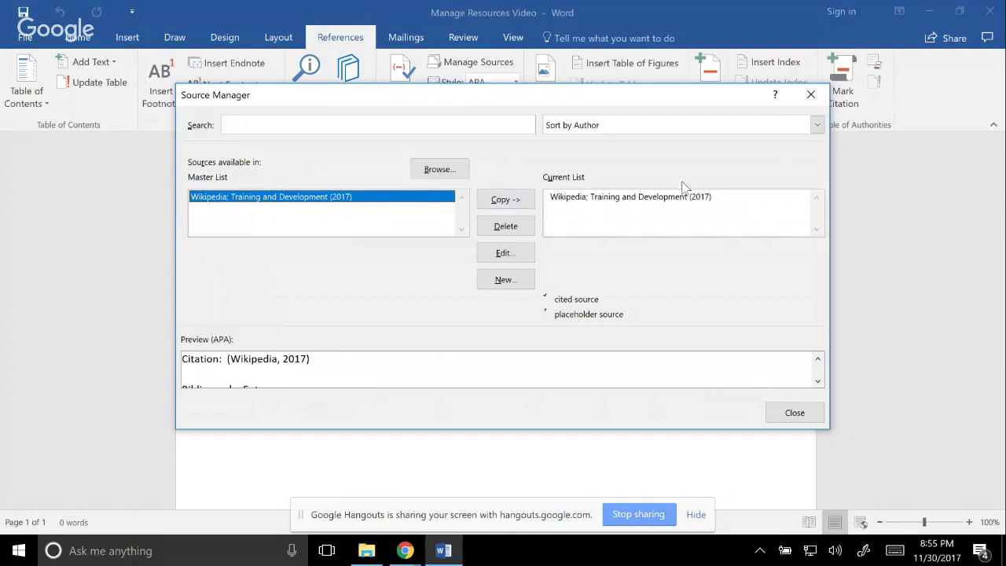
Review the APA preview of the Wikipedia source's citation and bibliography entry, and close the Source Manager
click(817, 381)
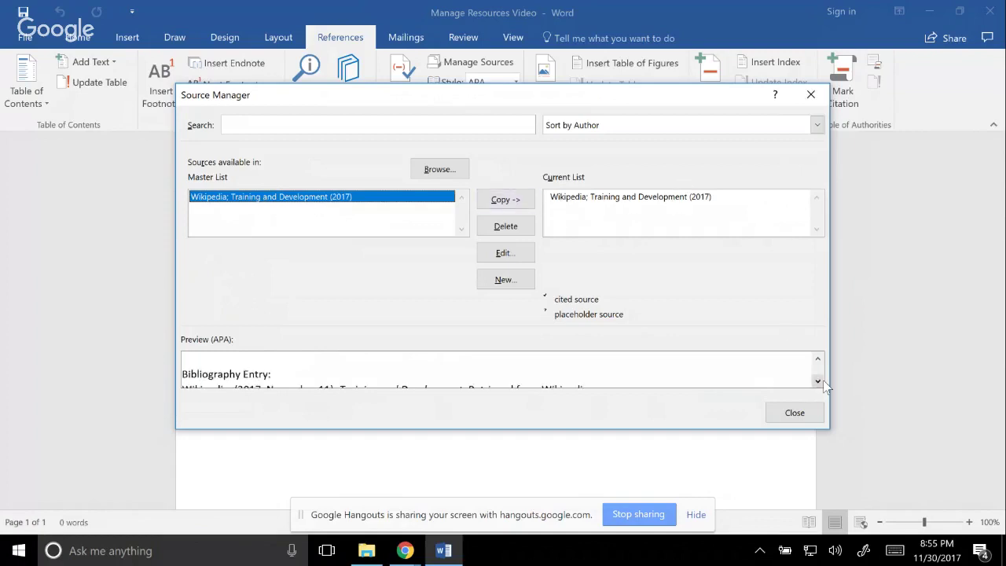
click(819, 382)
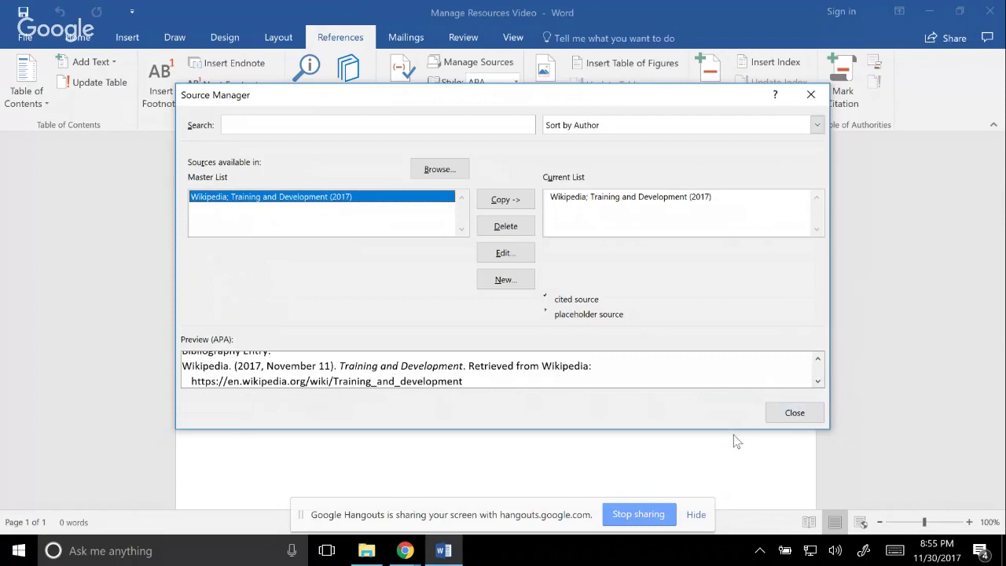
click(817, 359)
click(818, 359)
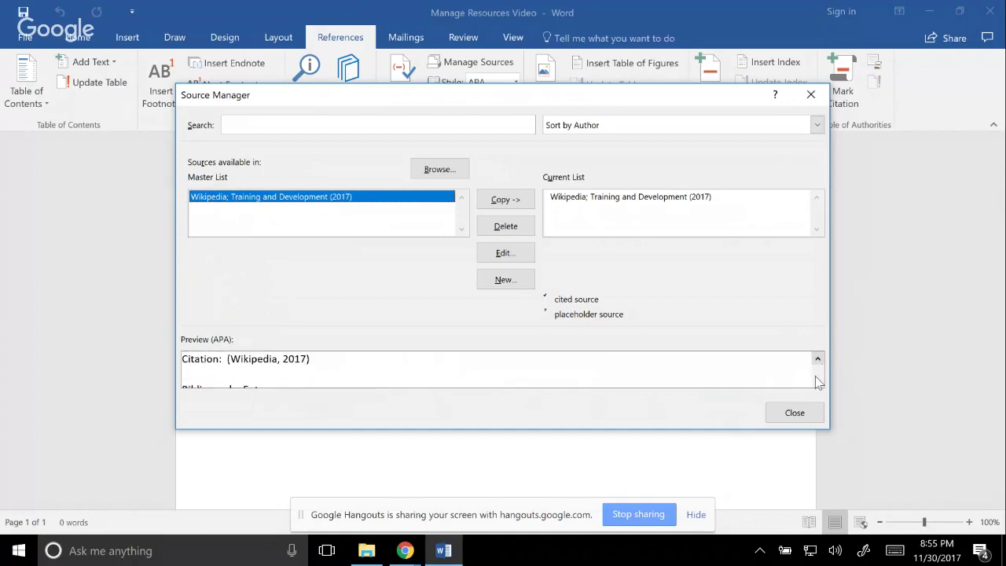
click(800, 417)
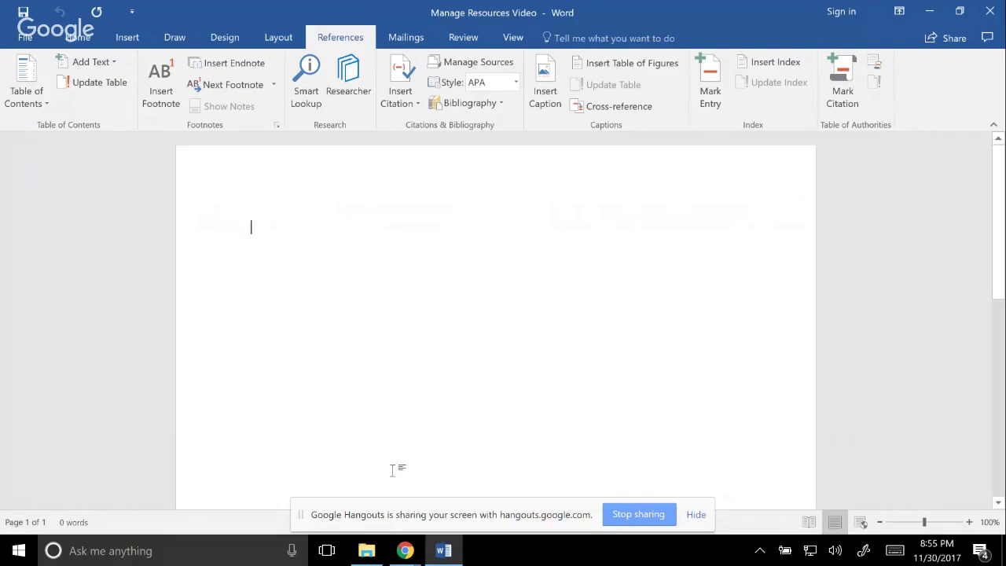
Switch to Chrome and review the introduction of the Training and development article
click(403, 551)
click(340, 516)
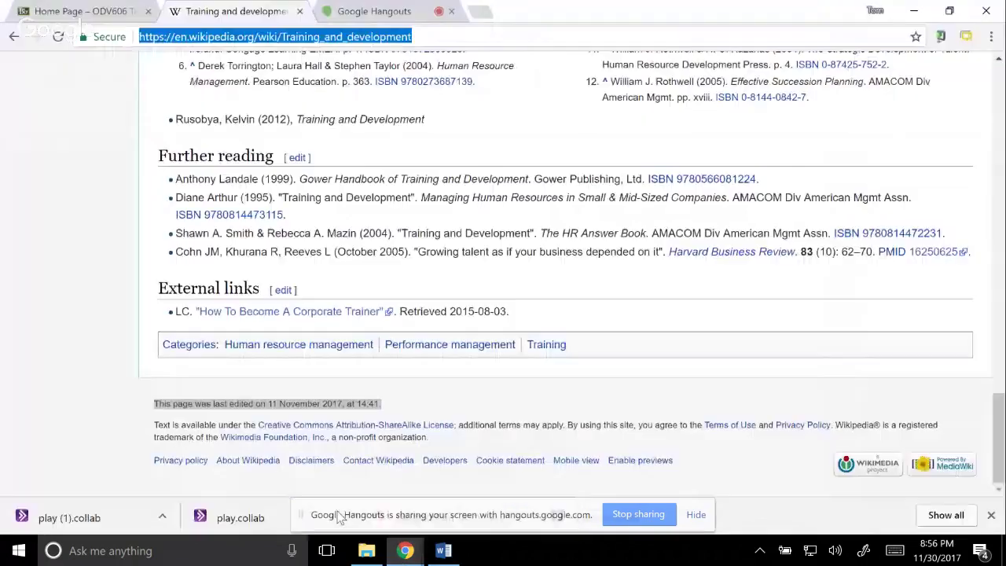
key(Down)
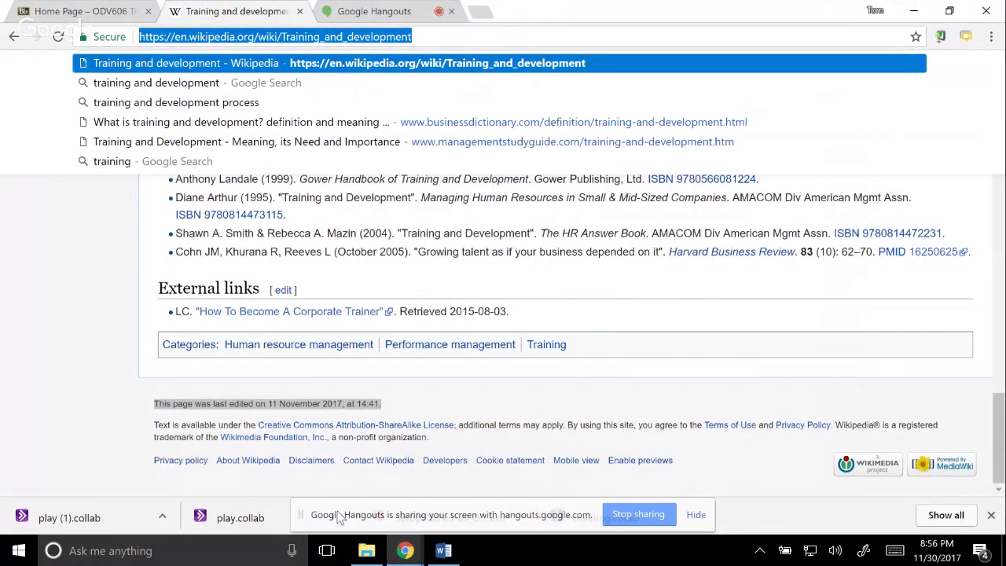
scroll(131, 353, up, 15)
scroll(131, 353, up, 5)
click(366, 344)
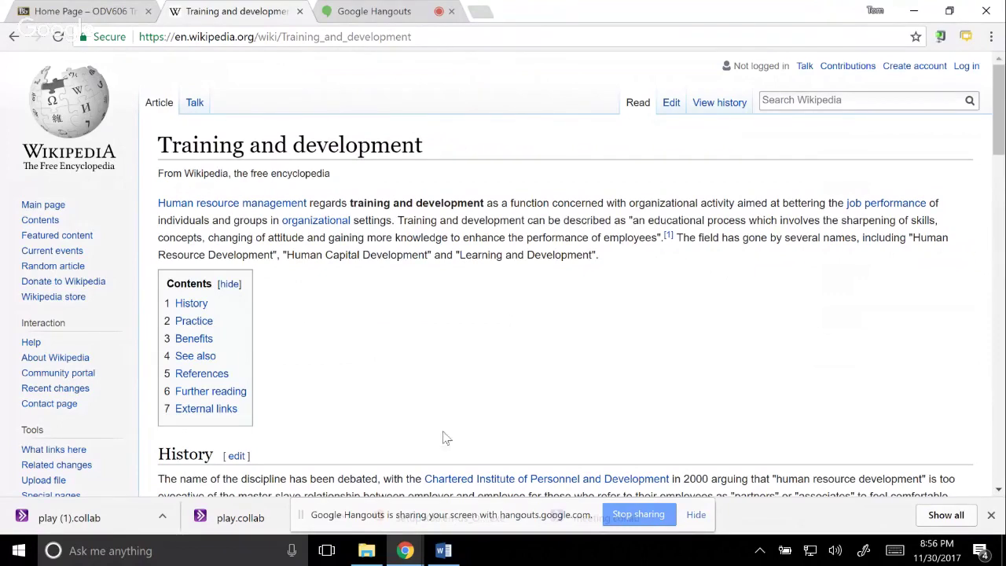
Switch to Word, write "According to Wikipedia, training and development should be focused on improving" and correct the spelling of "focused"
click(444, 550)
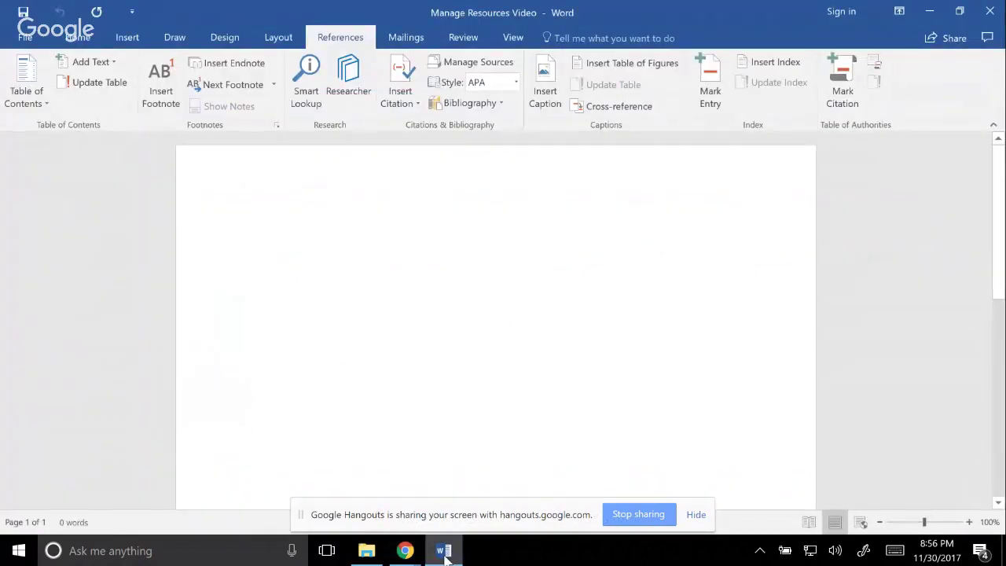
text(Acc)
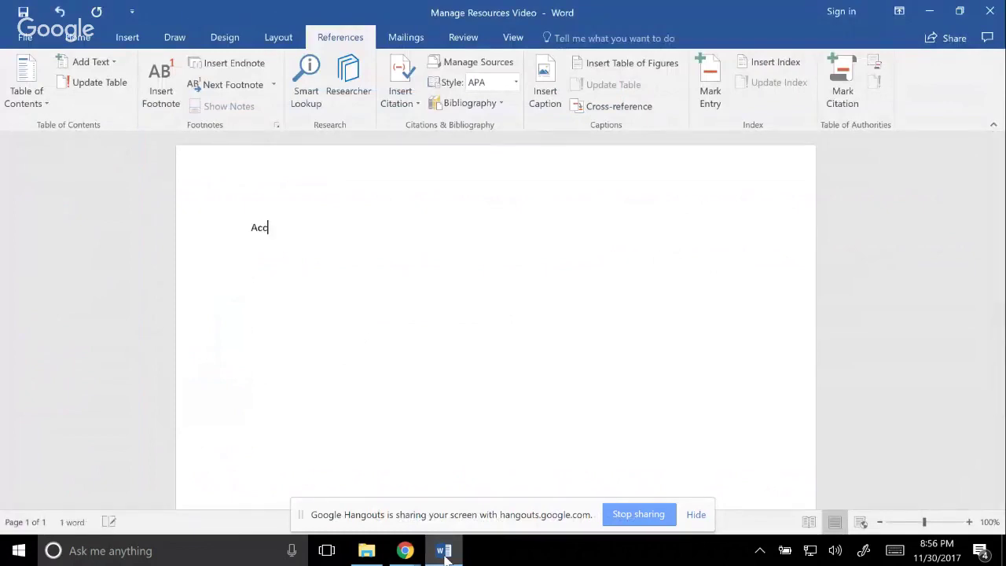
text(ording to WIkipe)
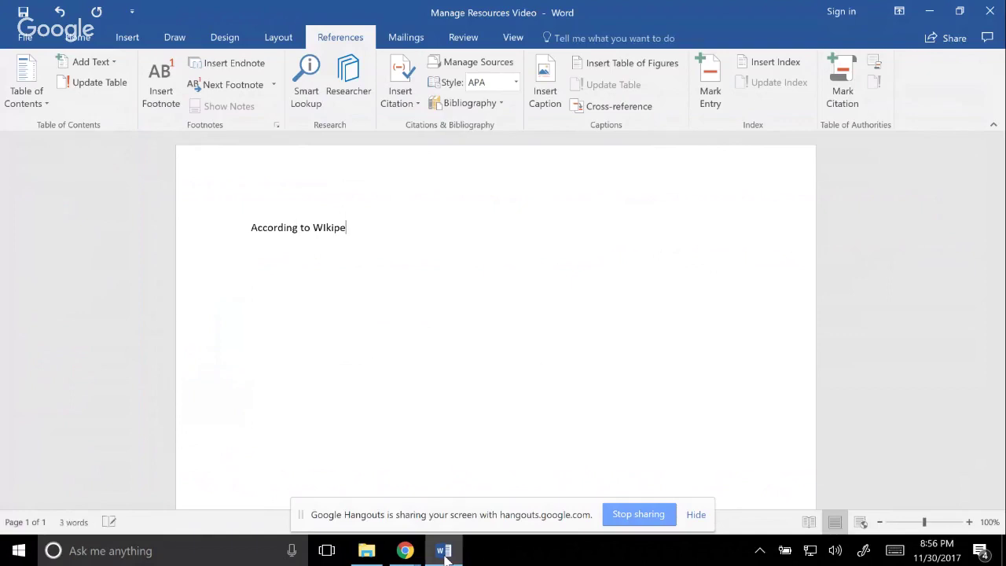
text(dia, training and c)
text(evelopment)
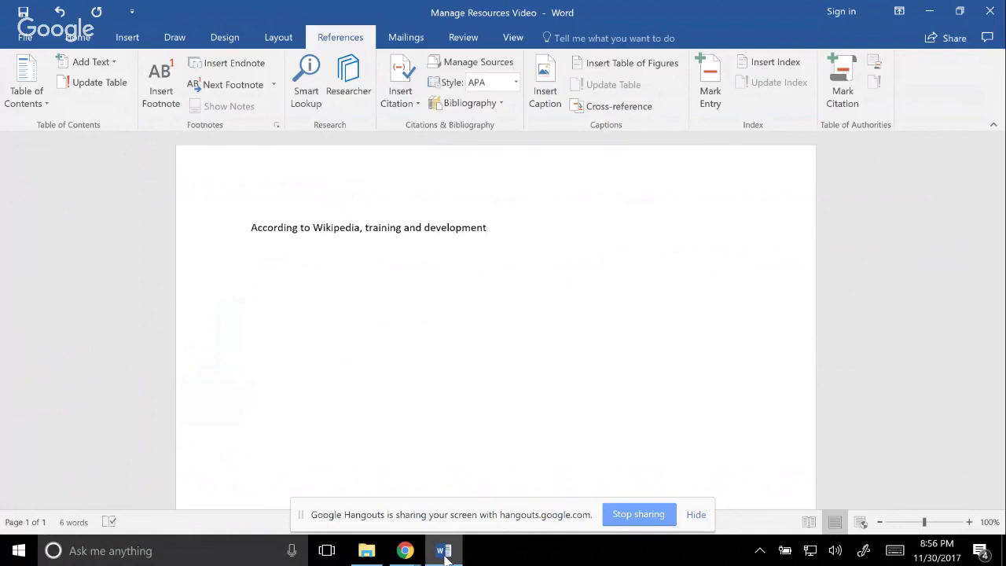
text( should be focued o)
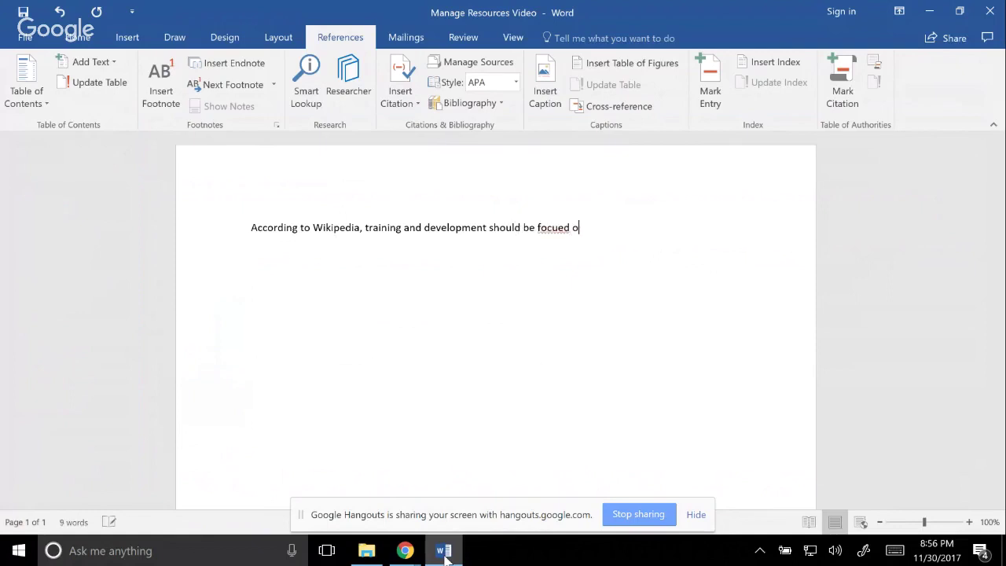
text(n improving)
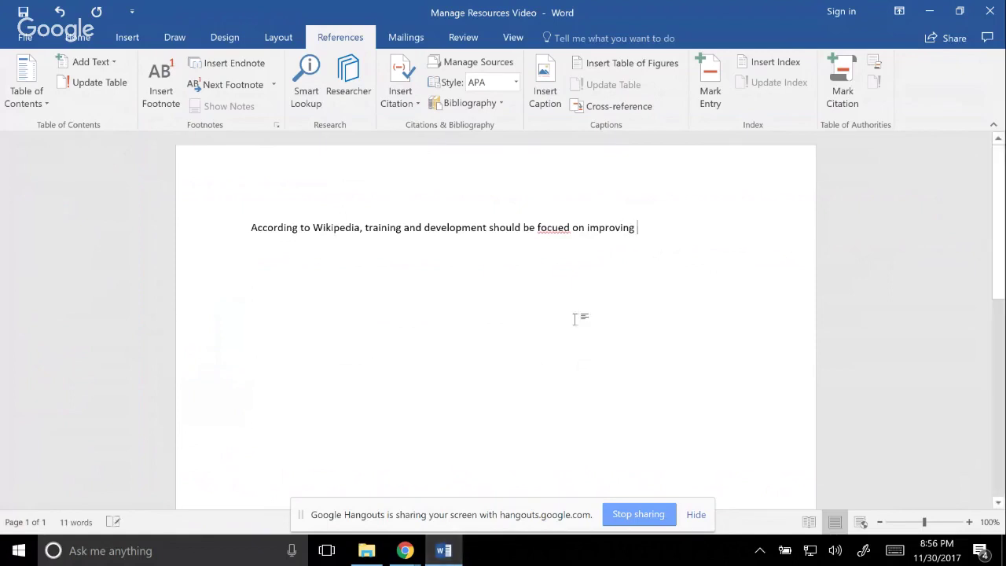
right_click(555, 229)
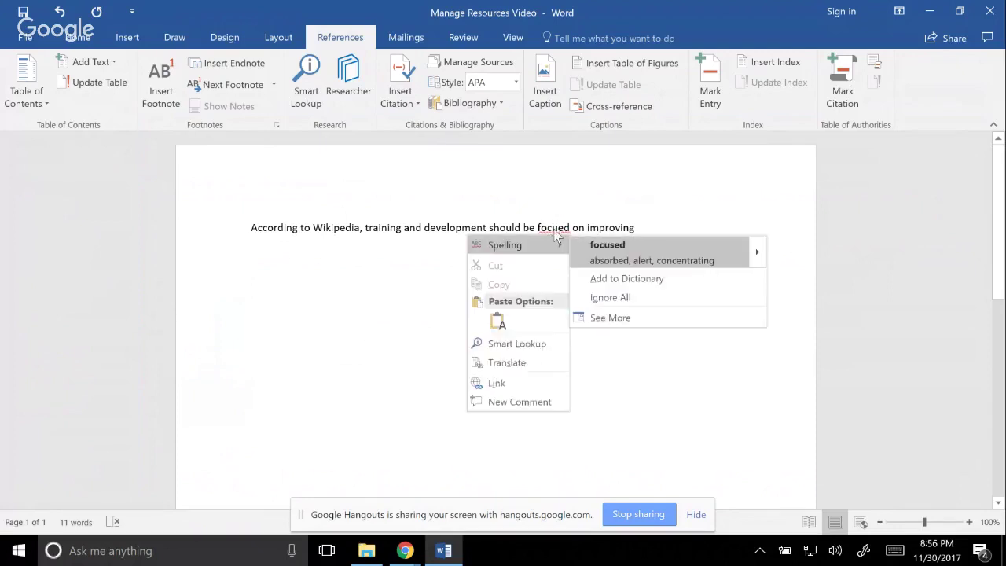
click(595, 249)
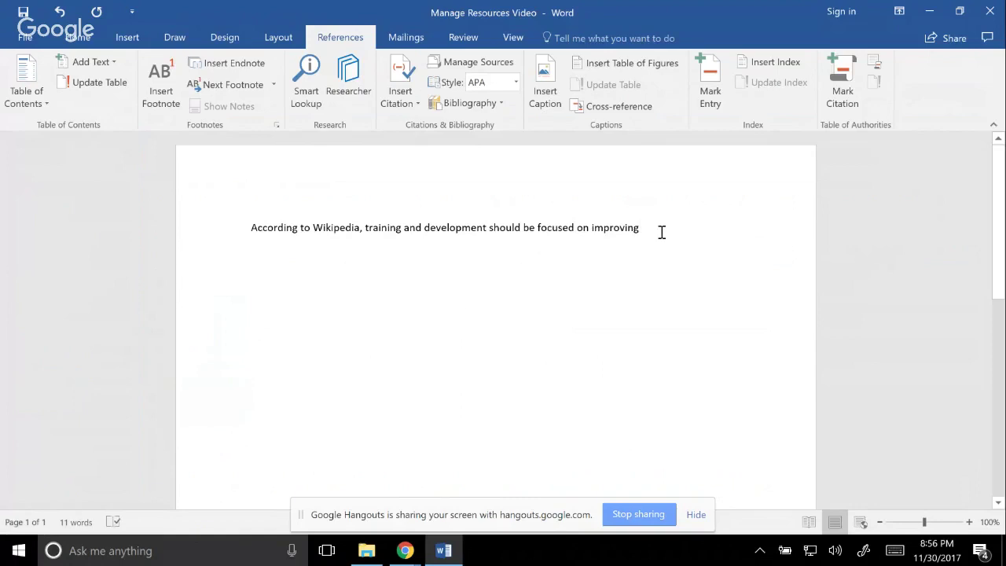
Finish the sentence with "the performance of the worker." and insert a citation of the Wikipedia Training and Development source after it
text(the perf)
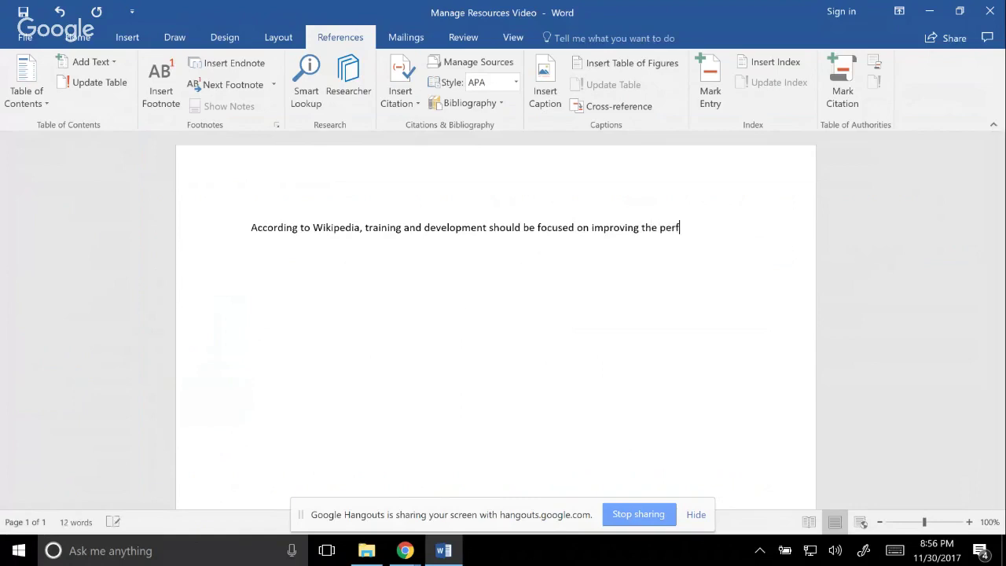
text(ormance of t)
text(he work)
text(er.)
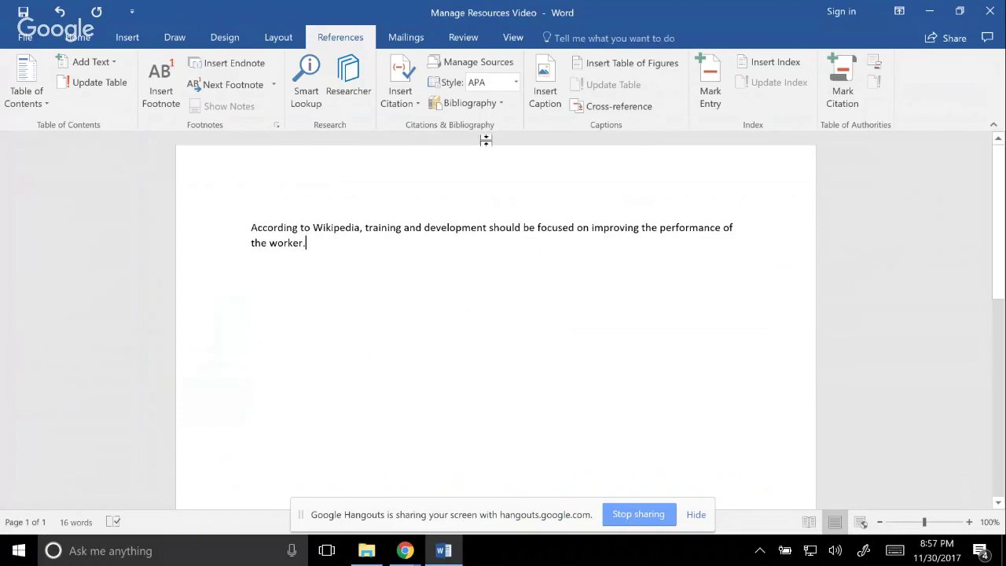
click(399, 96)
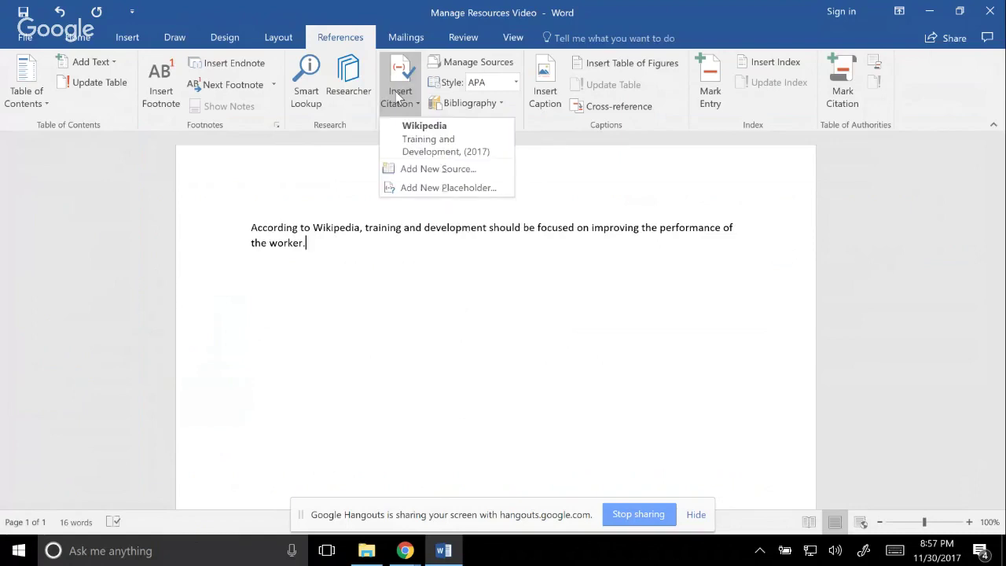
click(425, 135)
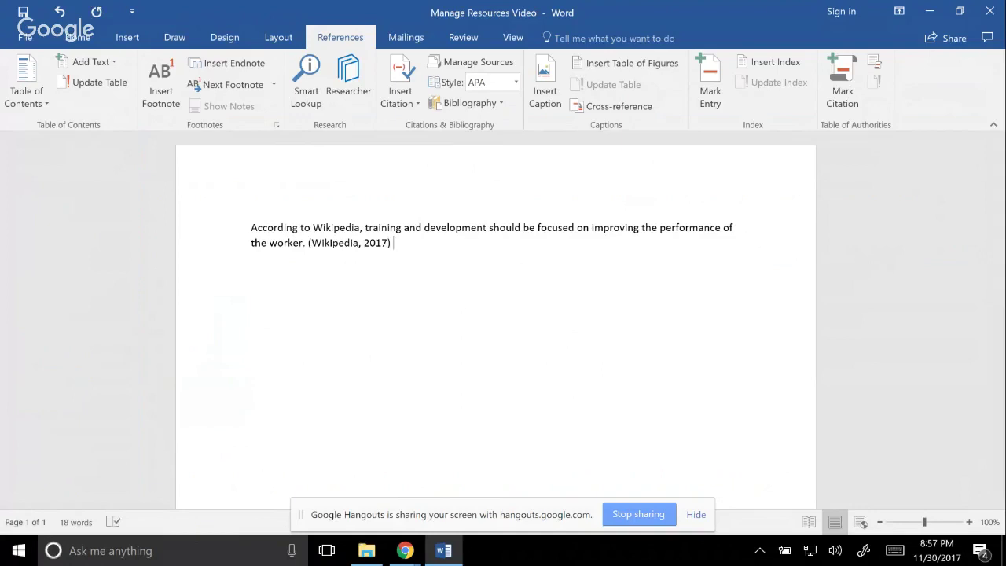
Add "Sometimes it feels like the purpose of trainings have been lost or misdirected and checking of boxes or fulfilling regulations ..." after the citation
text(SOmtimes it feeld like)
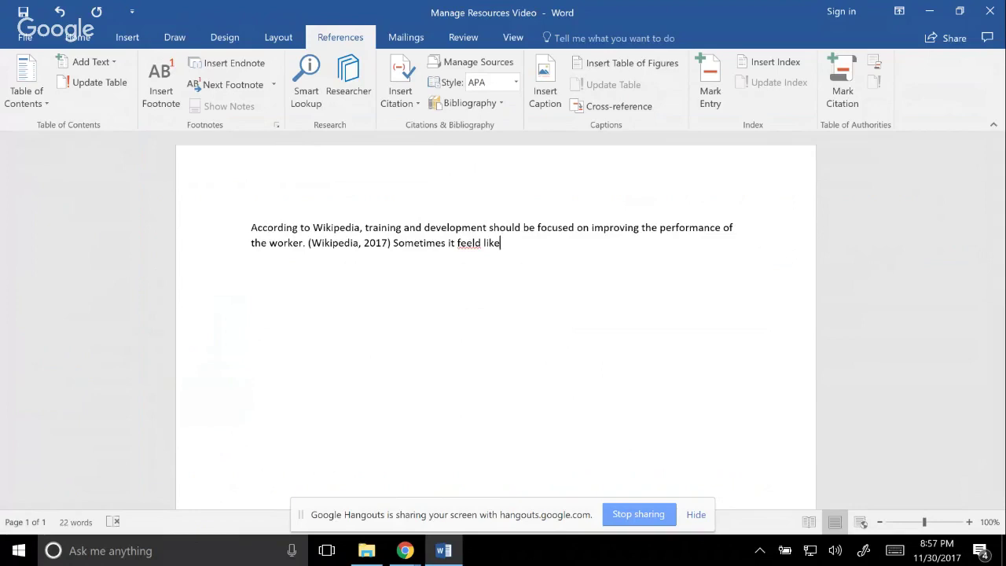
text( the purpose of training)
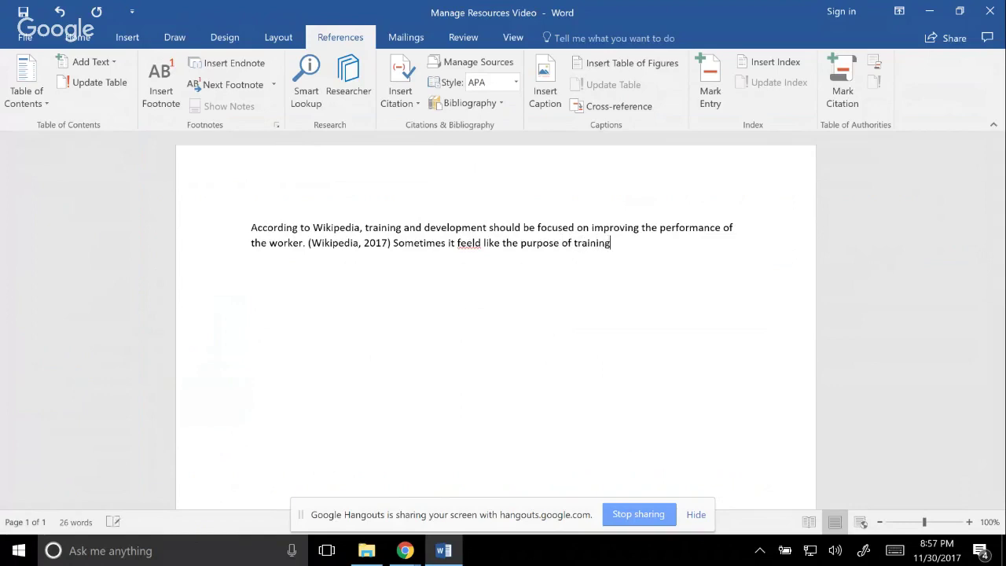
text(s have been lost or misdirecte)
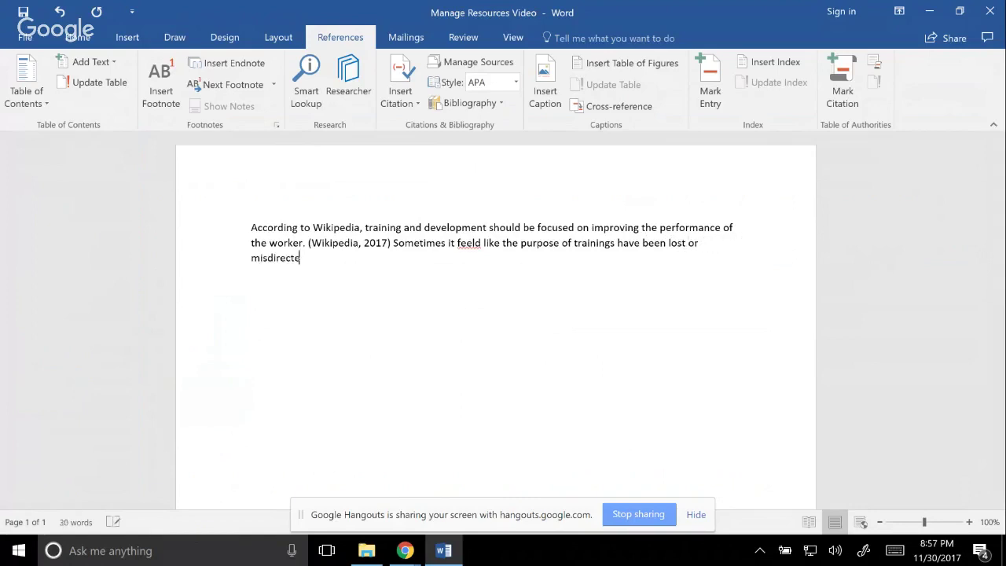
text(d and checking of)
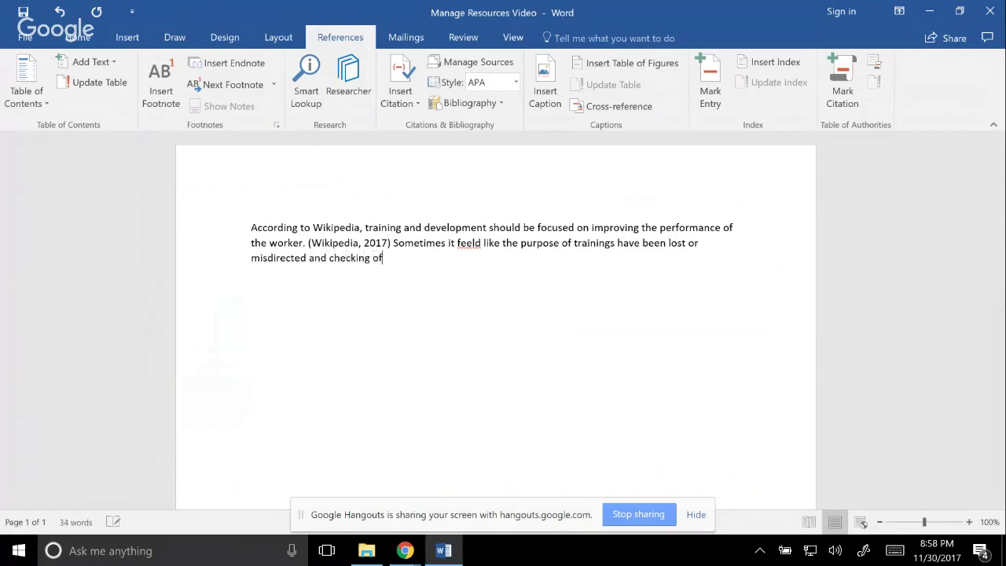
text( boxes or fufulling r)
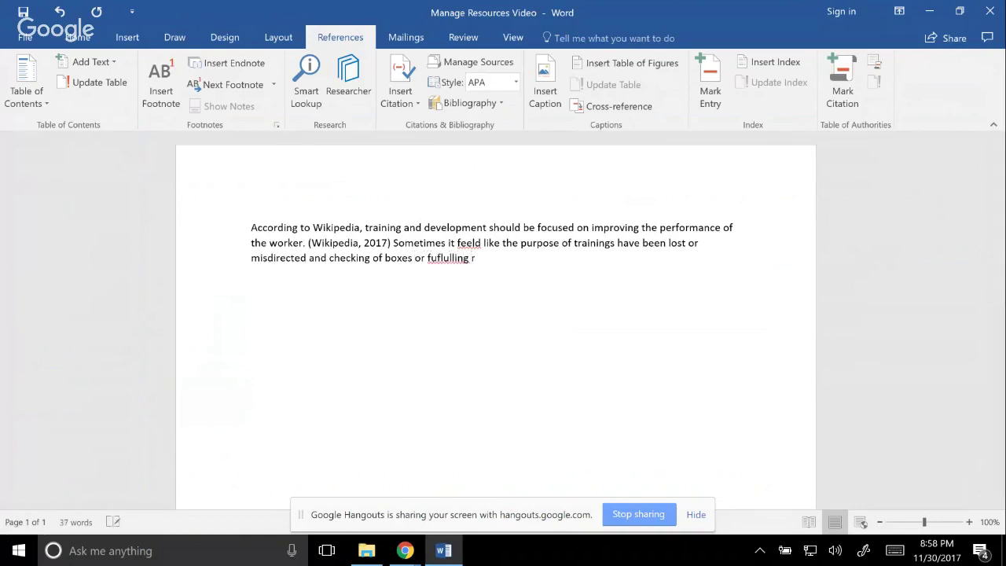
text(eguylations ...)
Correct the misspelled words in the second sentence to "feels", "fulfilling" and "regulations" using the spelling suggestions
right_click(469, 244)
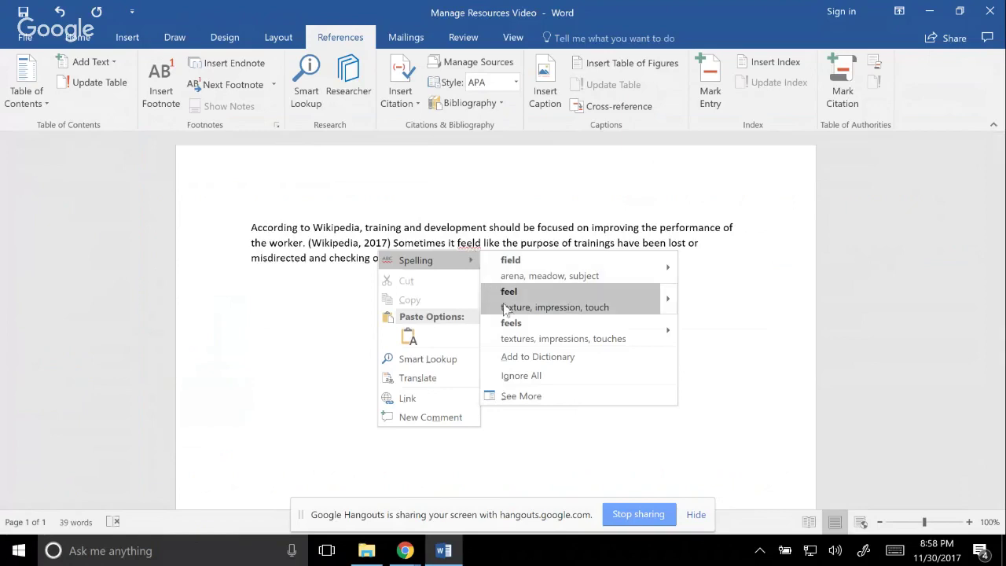
click(516, 328)
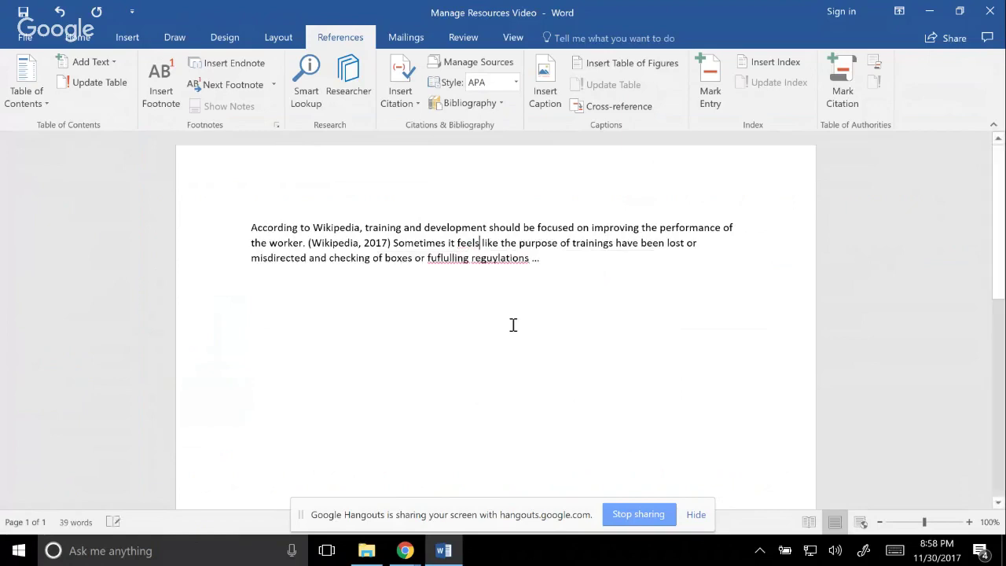
right_click(450, 264)
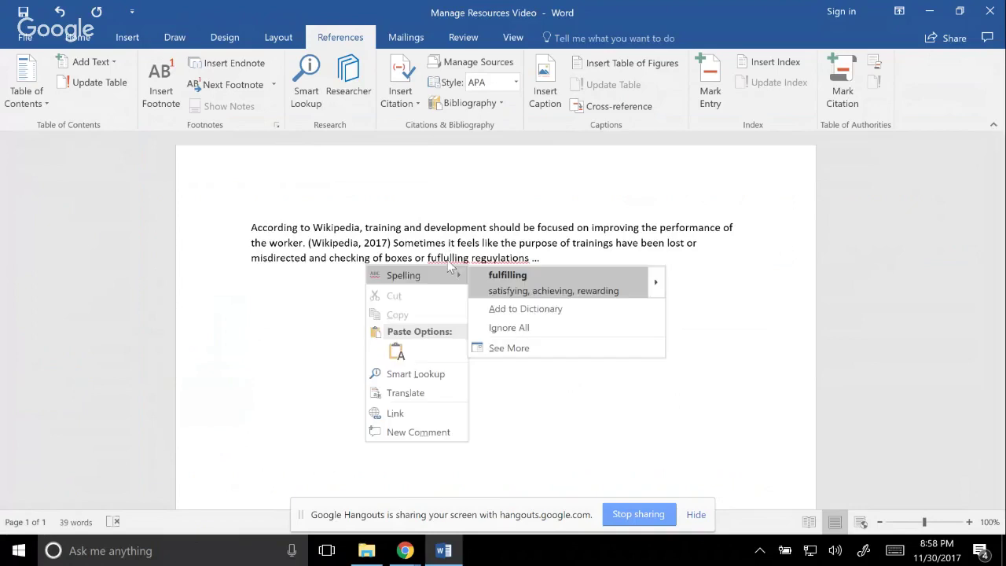
click(504, 275)
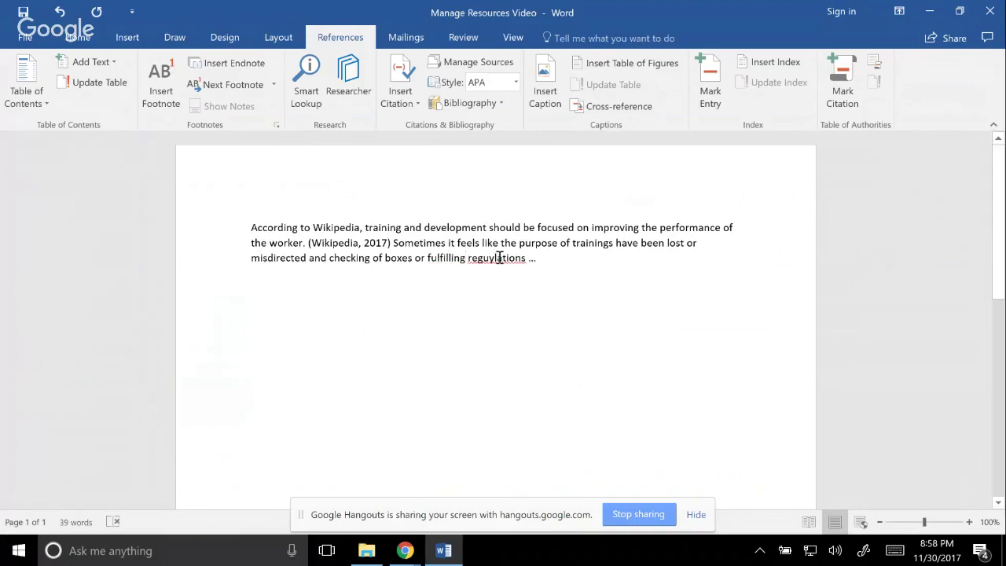
right_click(499, 257)
click(555, 274)
Start a new line below the paragraph and insert the built-in References bibliography there
scroll(493, 339, down, 1)
scroll(494, 340, down, 8)
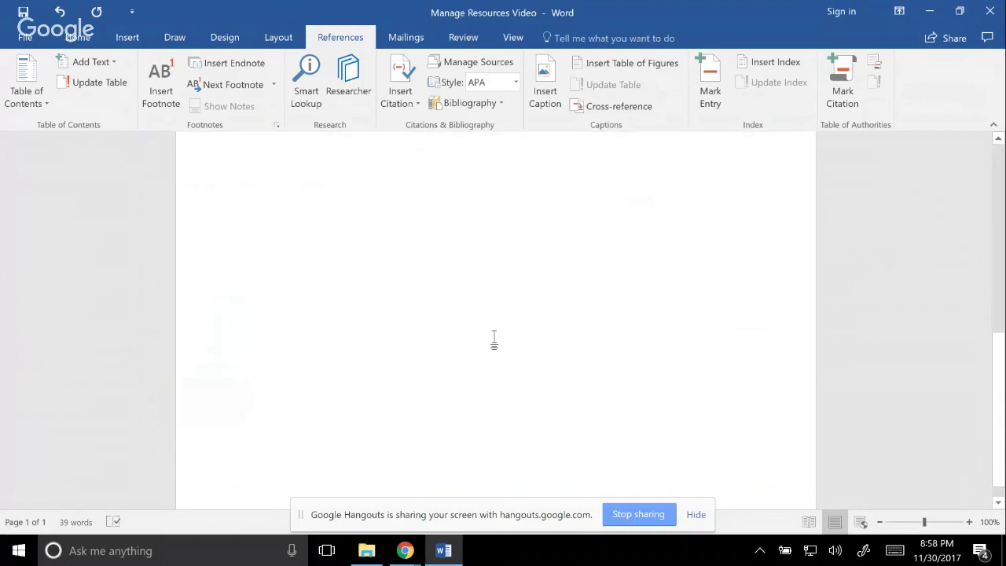
scroll(493, 339, up, 10)
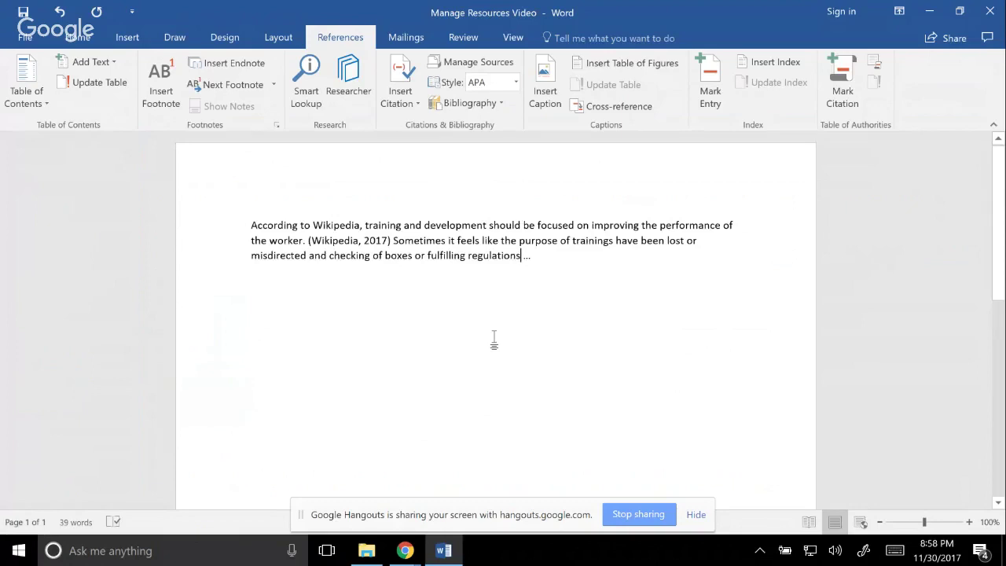
key(End)
key(Return)
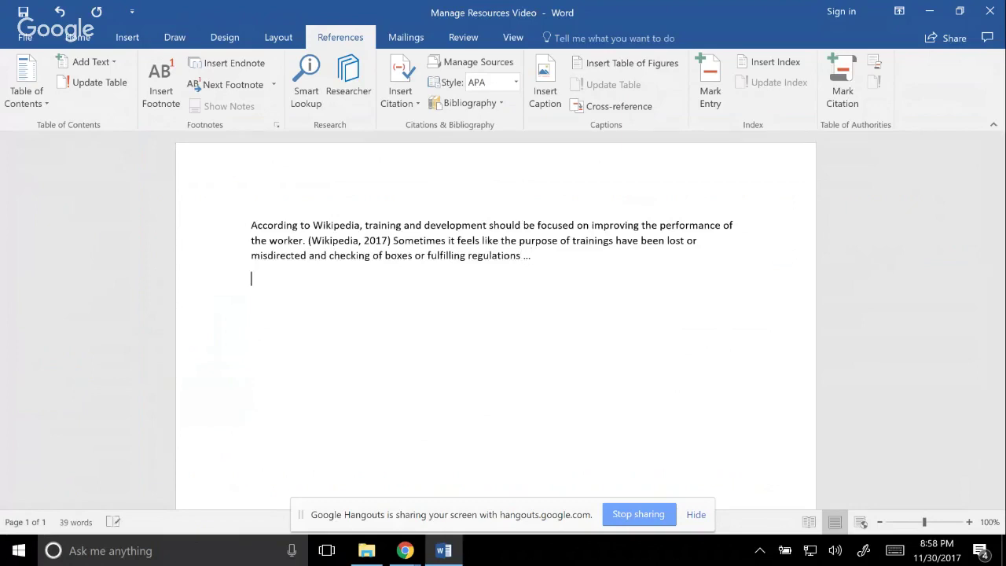
click(499, 104)
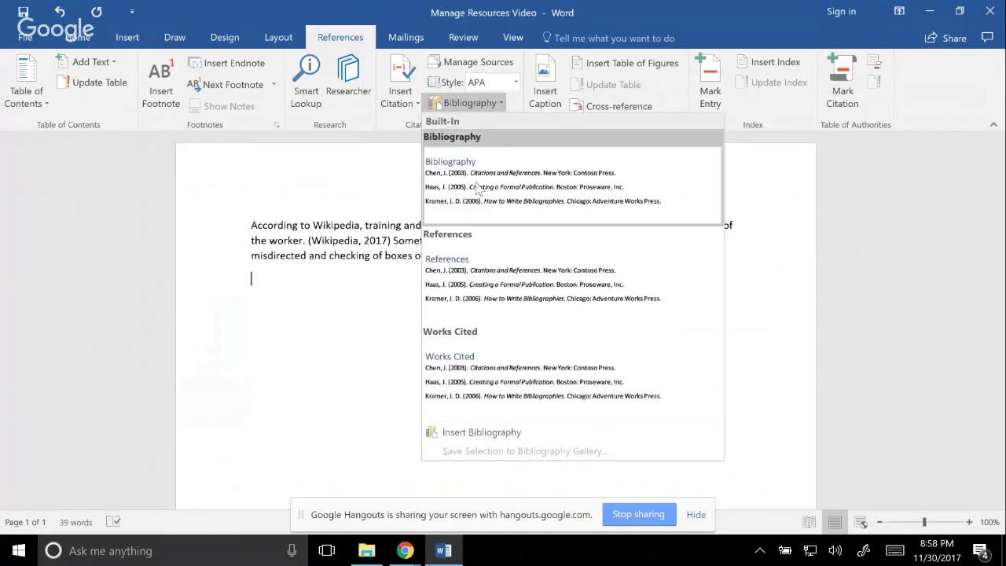
click(463, 250)
Add three blank lines between the end of the paragraph and the References section
key(ctrl+f)
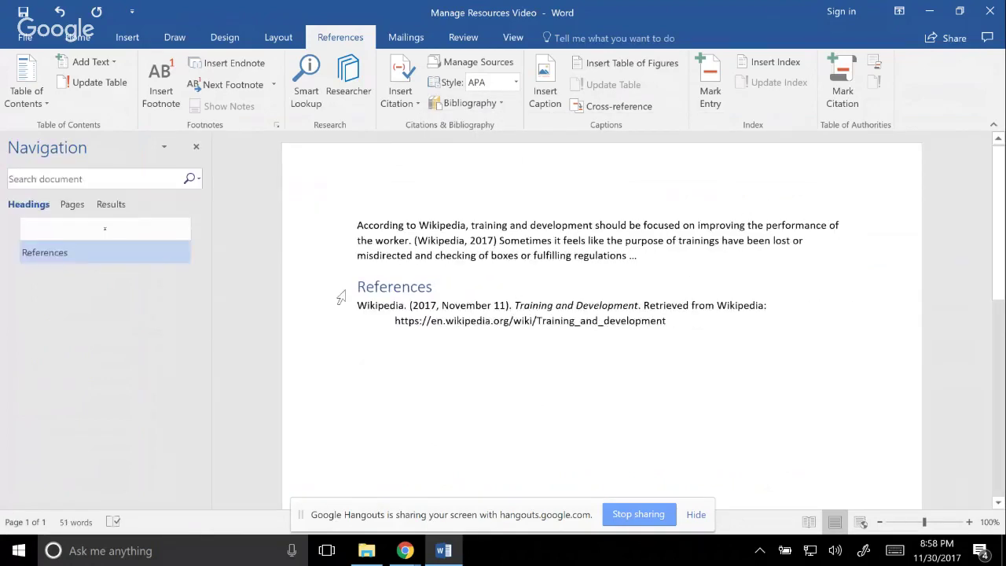
click(357, 288)
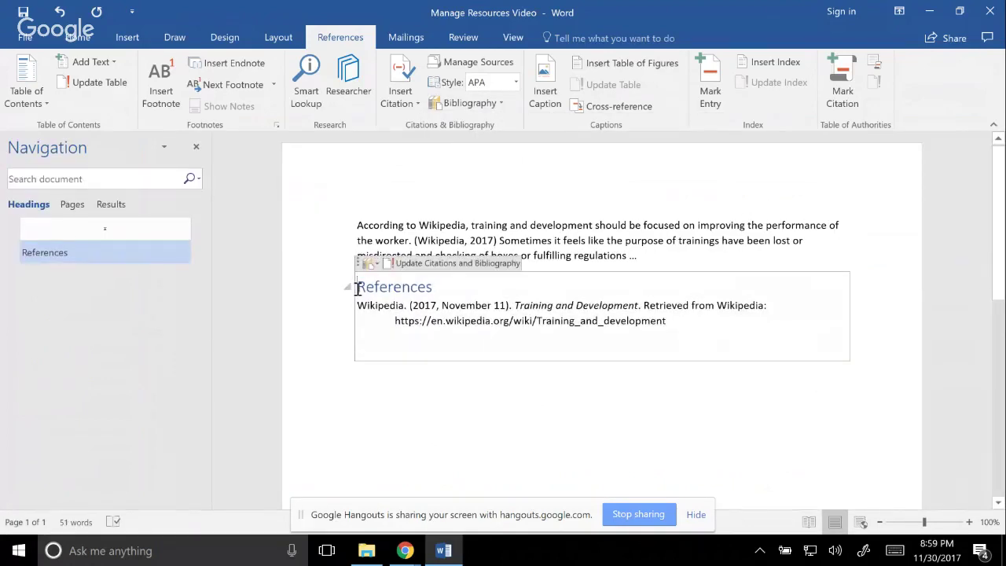
click(662, 259)
key(Return)
key(Return)
key(Return)
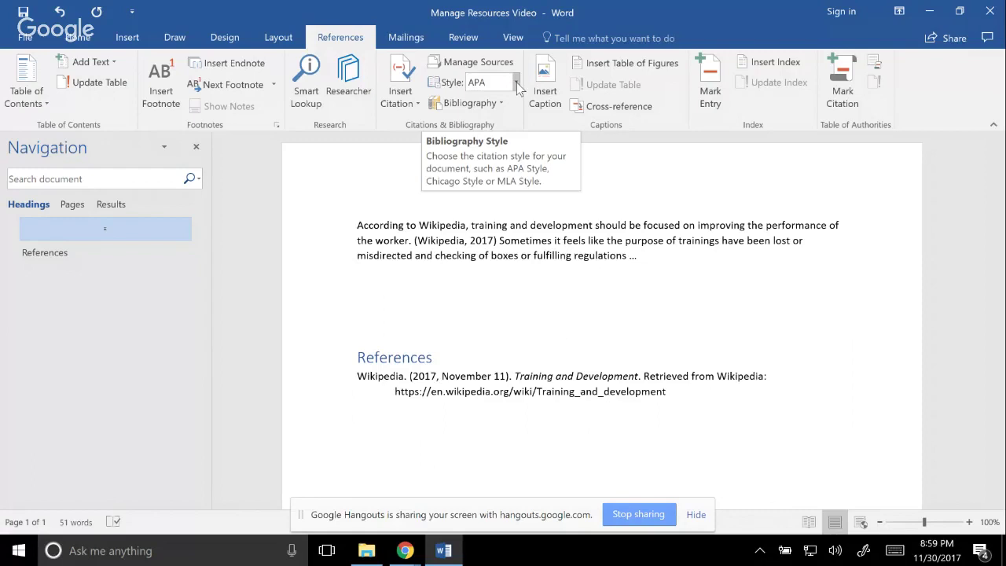
Close the Navigation pane and change the citation style to MLA Seventh Edition
click(516, 83)
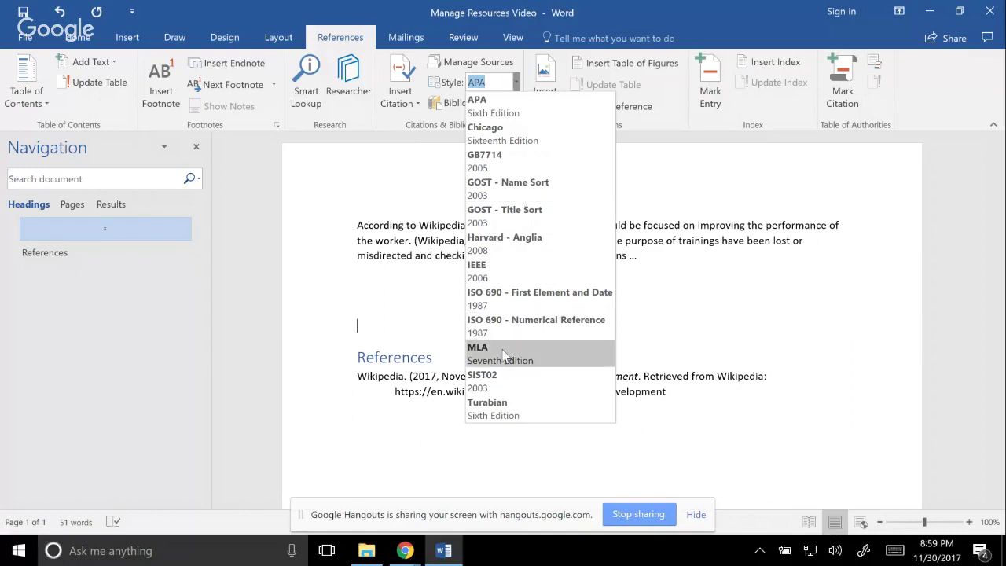
click(196, 150)
click(196, 149)
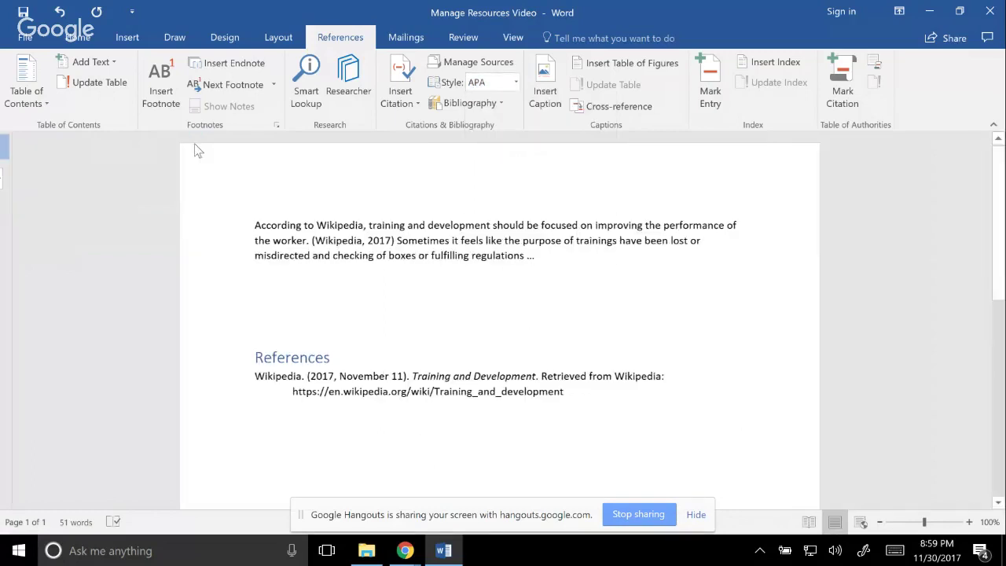
click(516, 82)
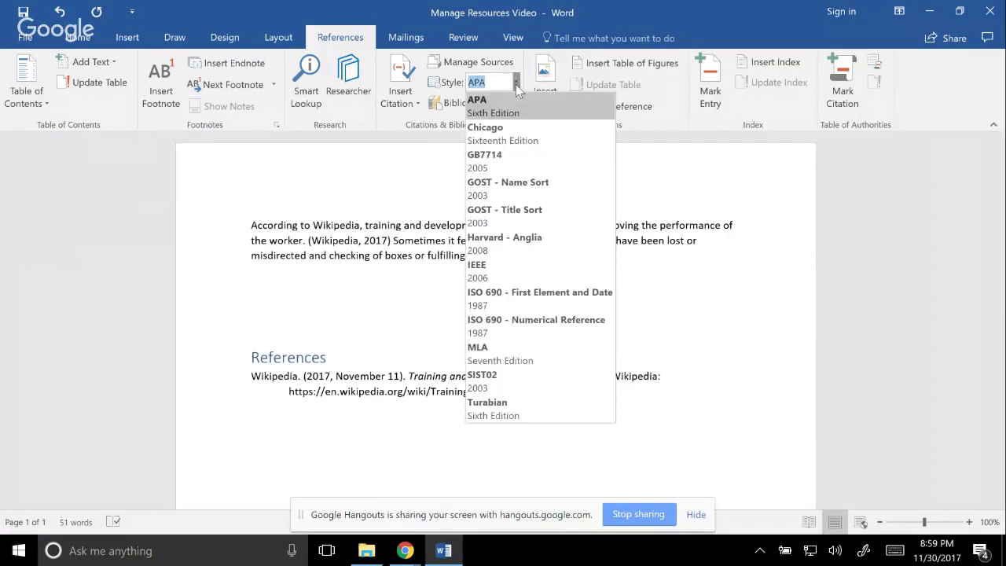
click(511, 358)
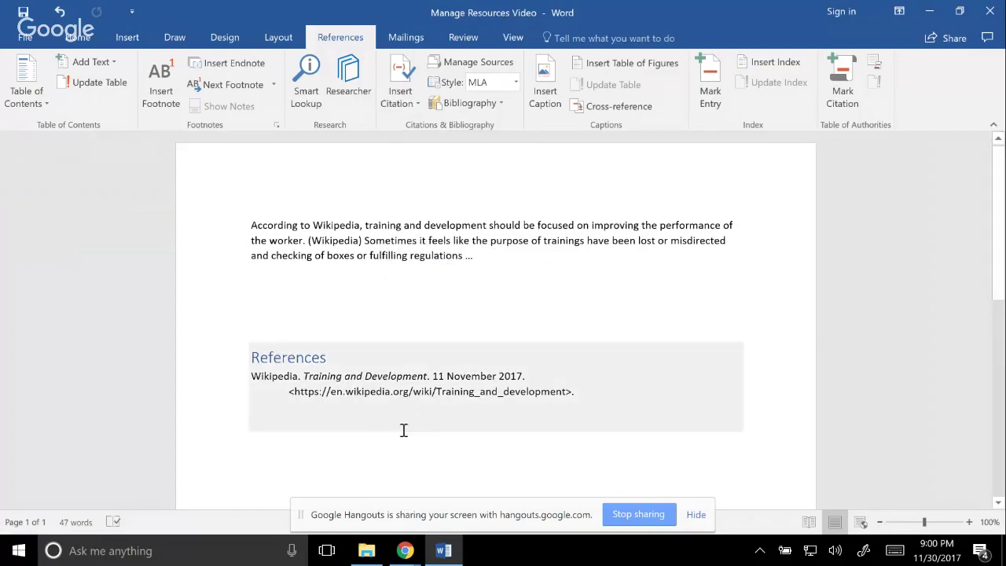
Open a new source form in the Source Manager, review the MLA fields for a web site, and cancel it
click(472, 63)
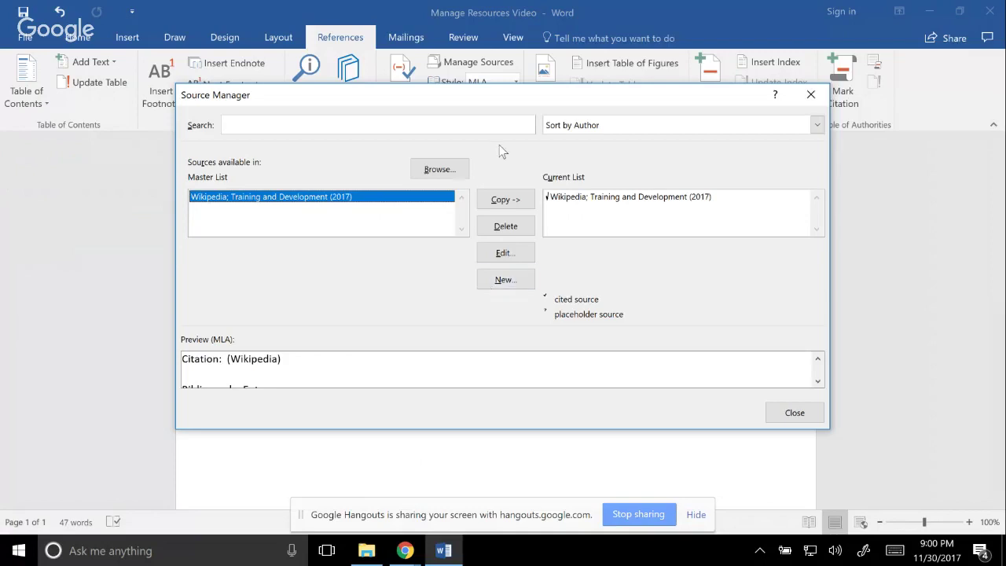
click(500, 287)
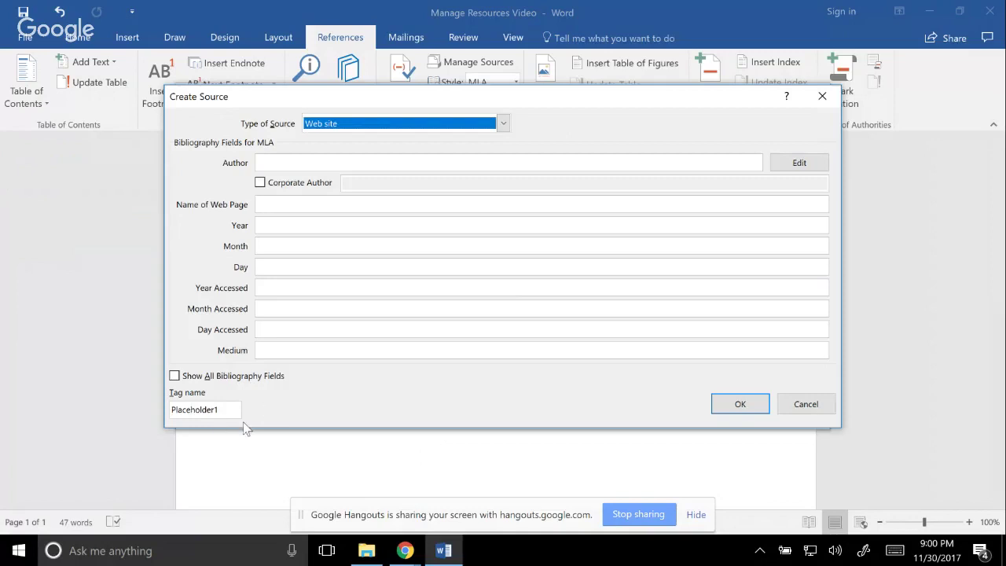
click(805, 404)
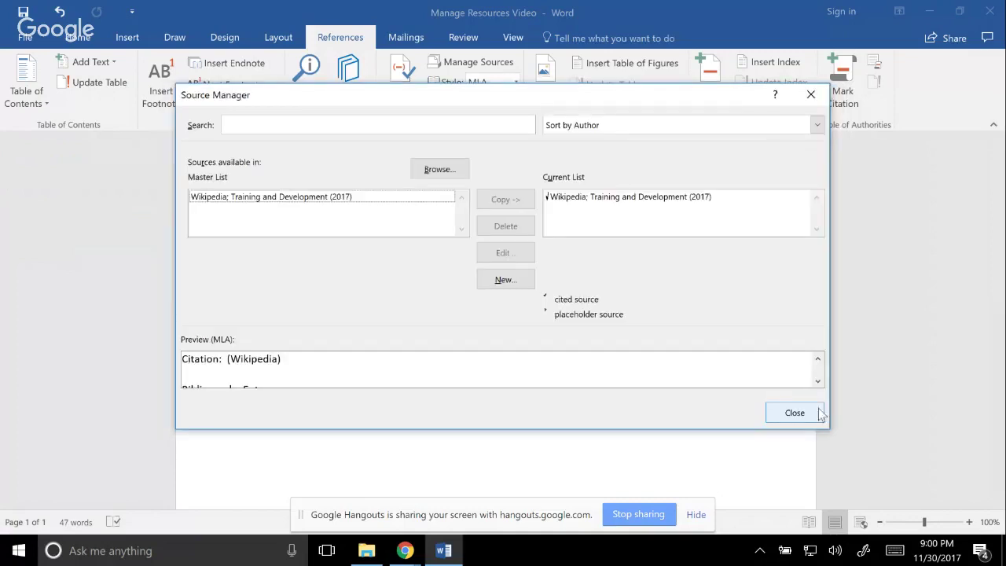
Close the Source Manager, then switch to the Wikipedia Training and development article in Chrome and find its References section
click(816, 100)
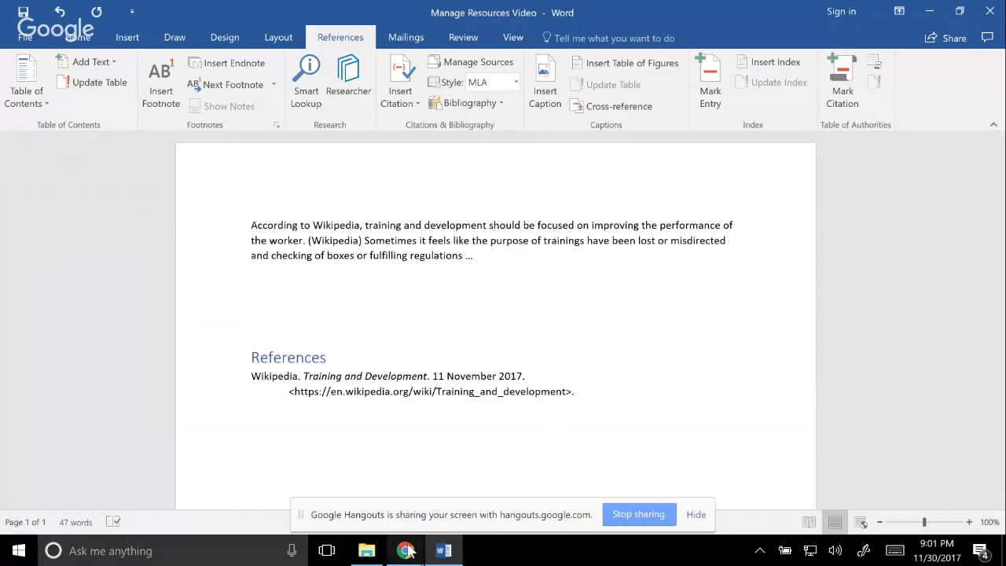
mouse_move(407, 552)
click(358, 505)
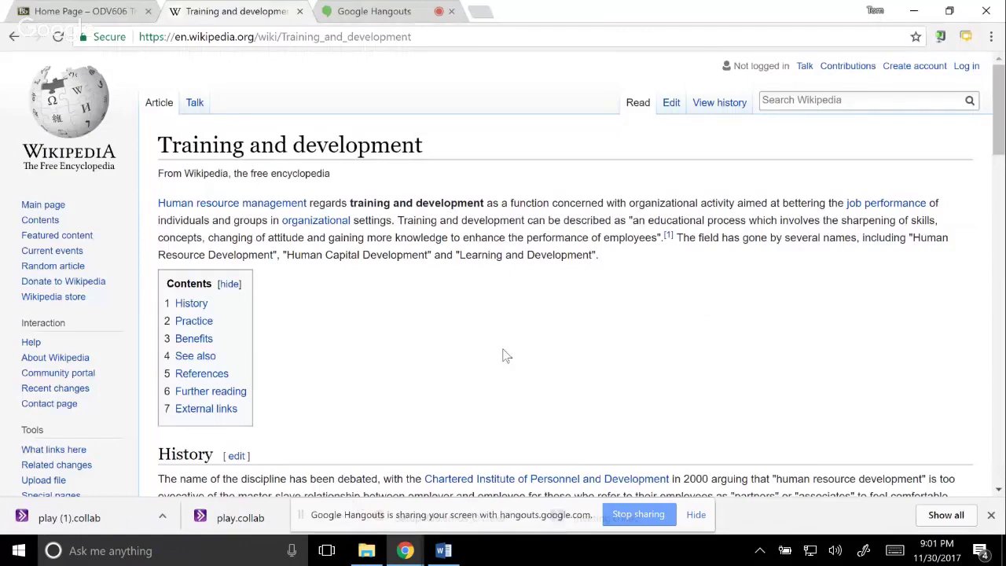
scroll(507, 355, down, 10)
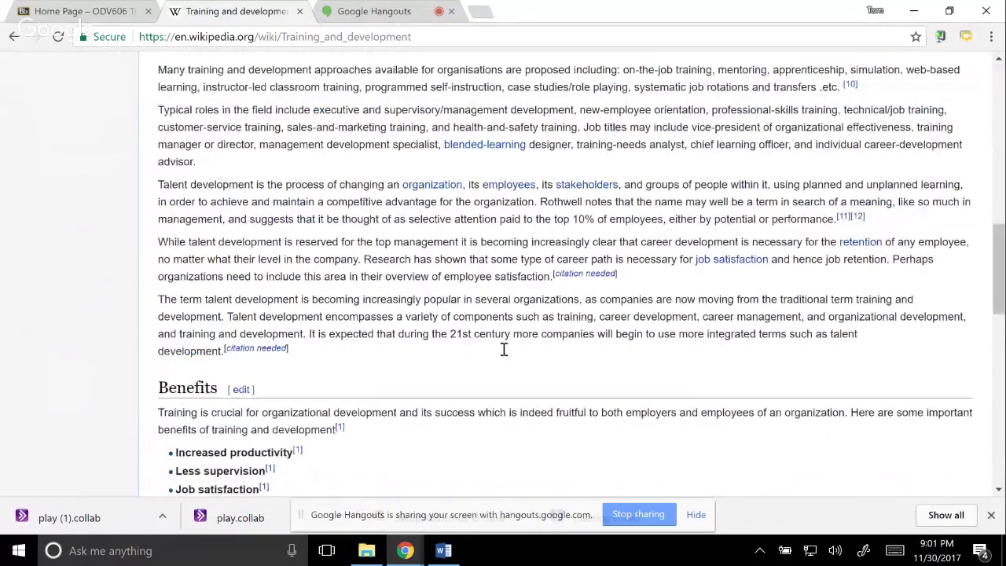
scroll(503, 350, down, 15)
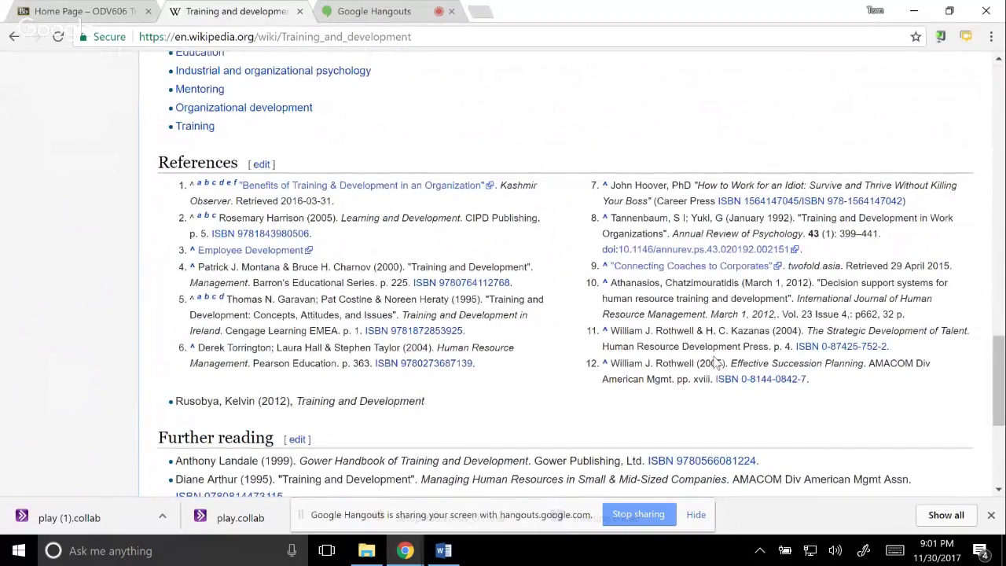
Open the referenced article "Benefits of Training & Development in an Organization" and look over its title, author, date and opening text
click(300, 189)
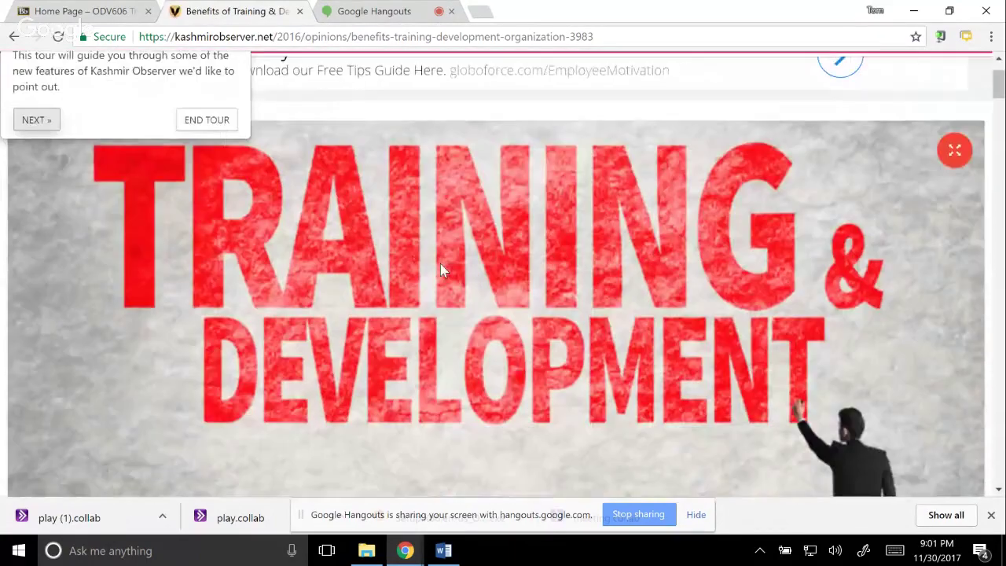
scroll(440, 270, down, 7)
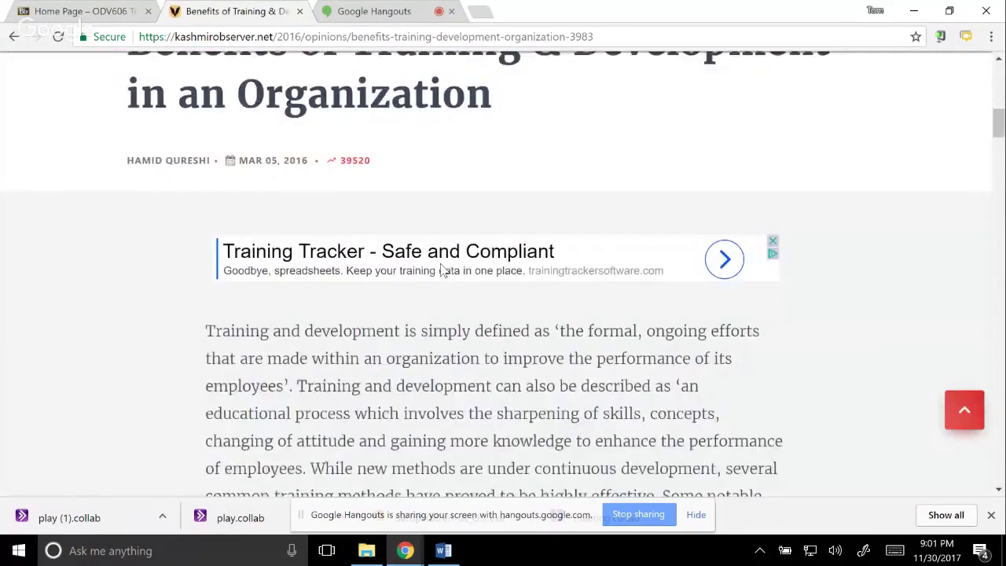
scroll(440, 270, up, 8)
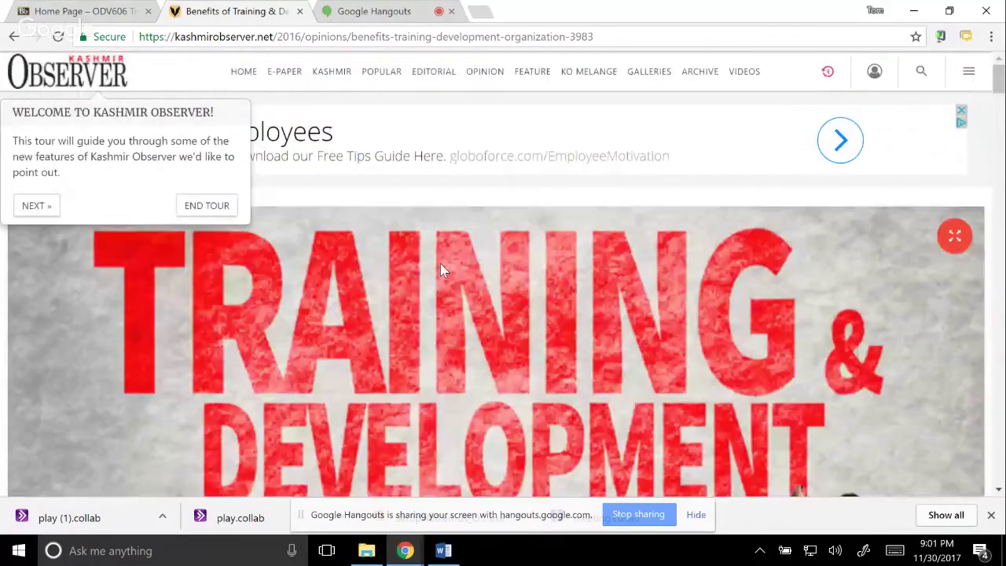